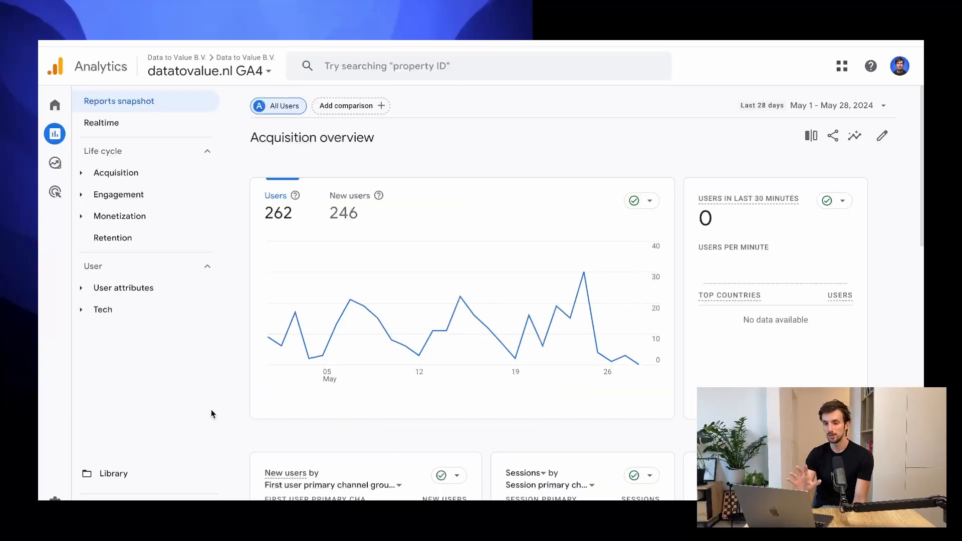
Collapse and re-expand the Life cycle and User report collections
left_click(195, 151)
left_click(182, 182)
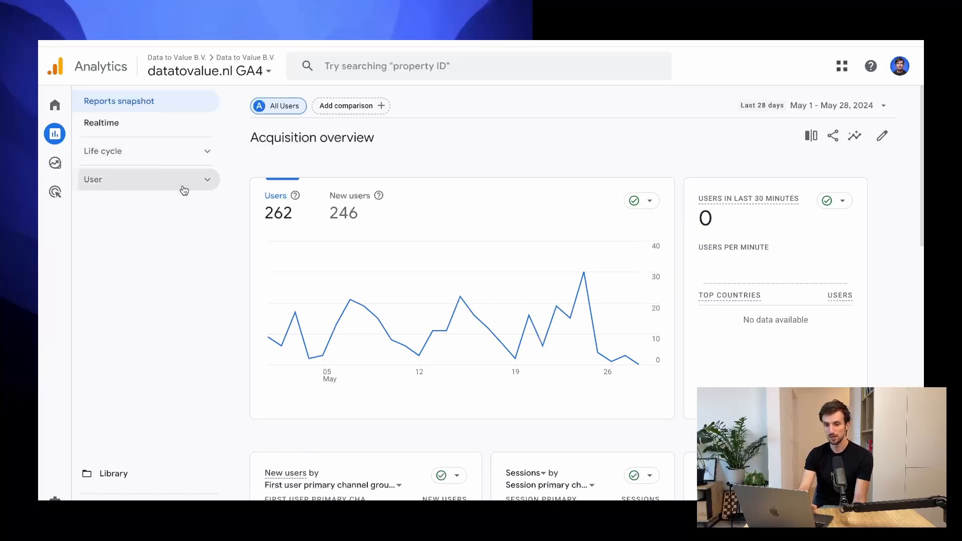
left_click(181, 150)
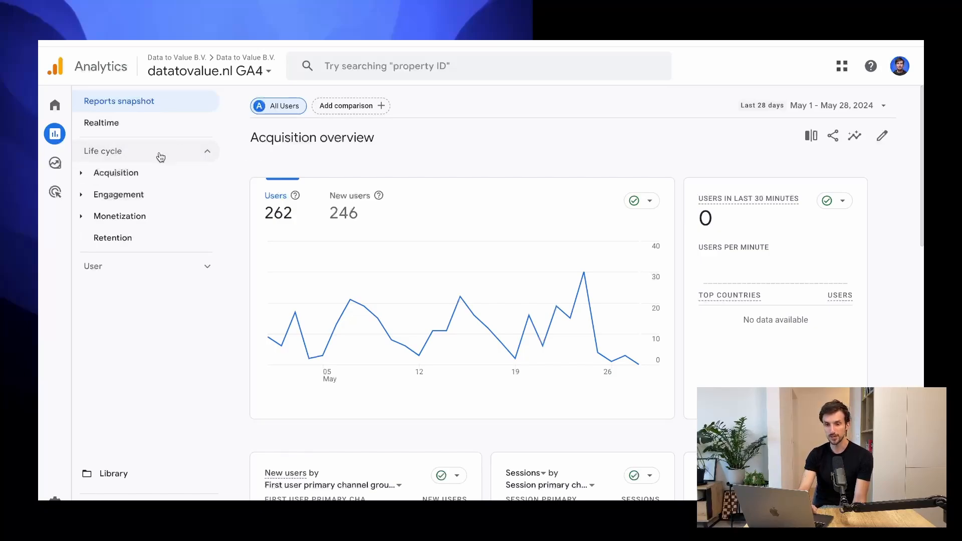
left_click(178, 261)
Open the Overview report of the Acquisition topic and look over its summary cards
left_click(176, 175)
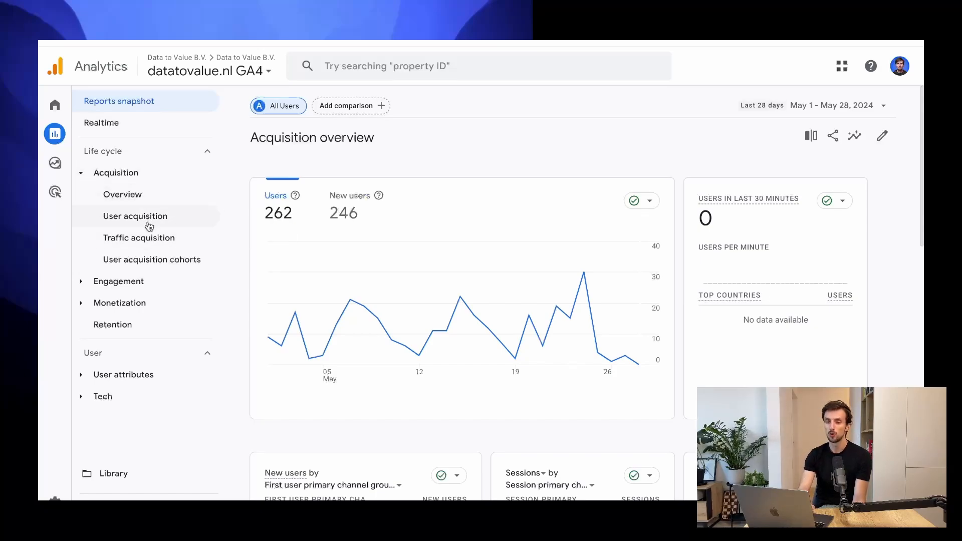
left_click(146, 193)
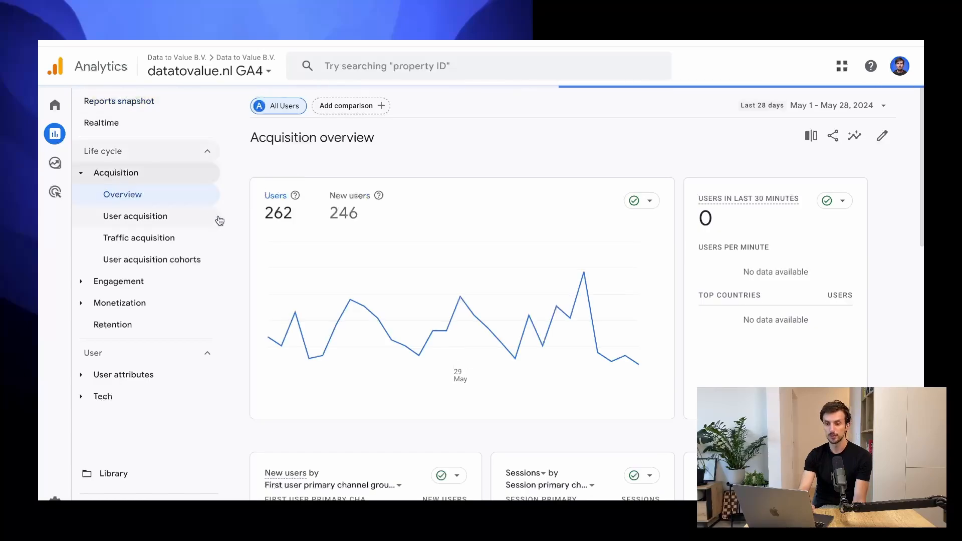
scroll(323, 295, "down", 2)
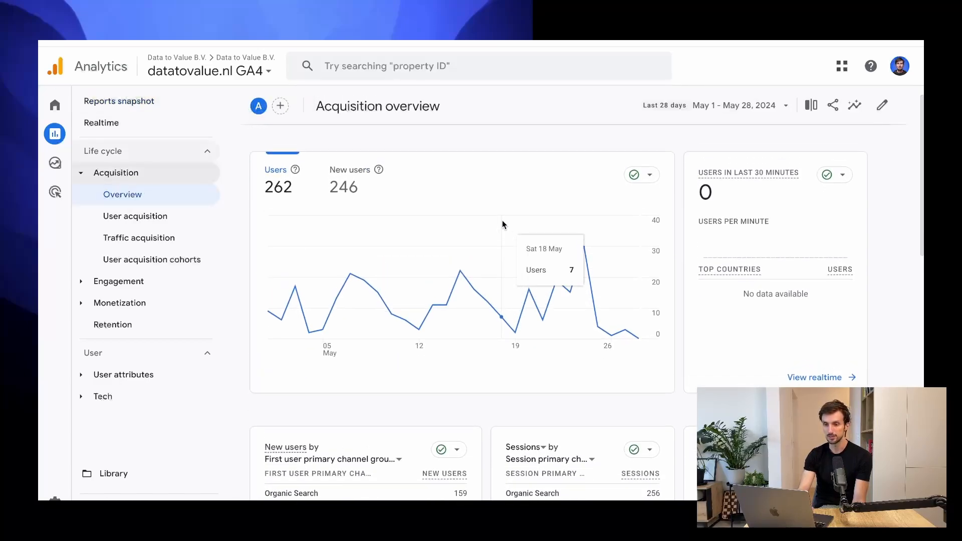
scroll(357, 342, "down", 4)
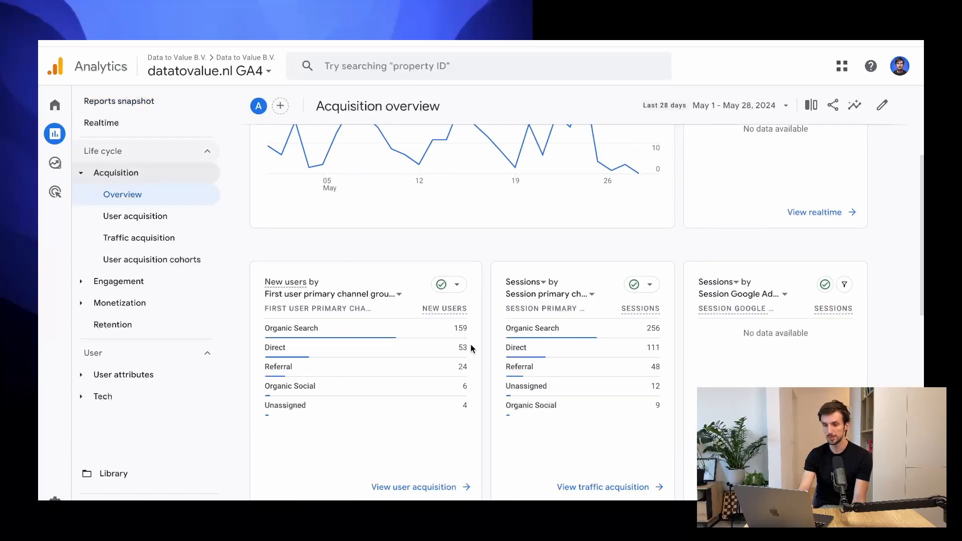
scroll(472, 349, "up", 3)
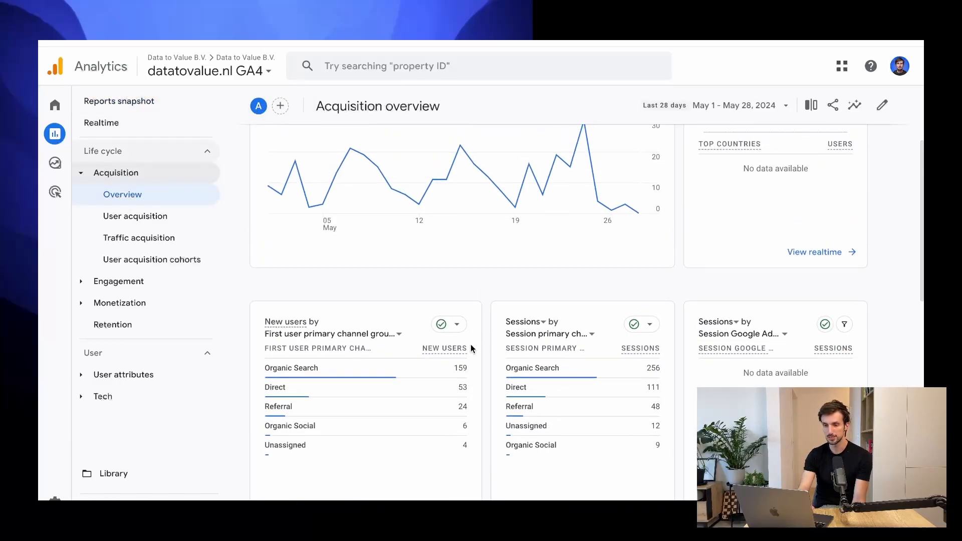
Open the User acquisition report and examine its charts and channel group table
left_click(168, 208)
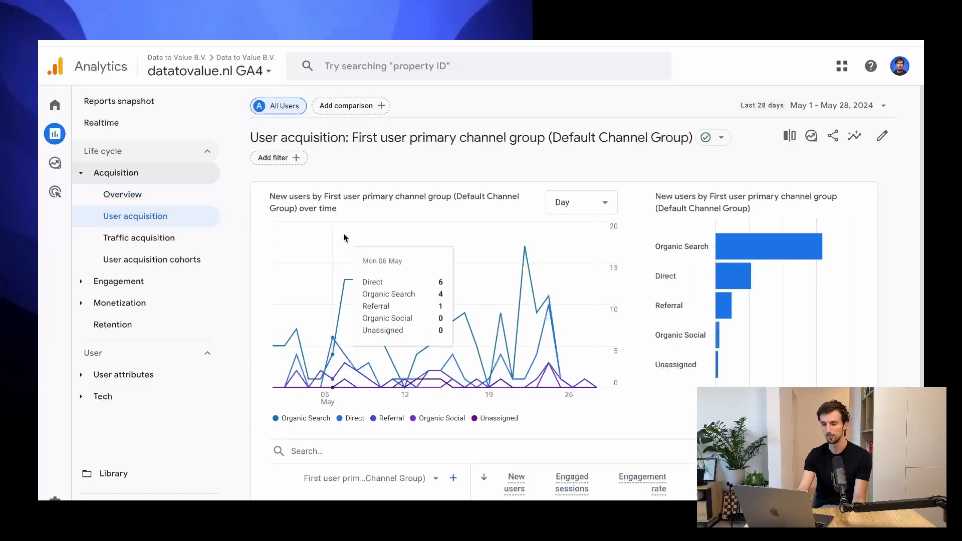
scroll(372, 243, "down", 2)
scroll(373, 243, "up", 2)
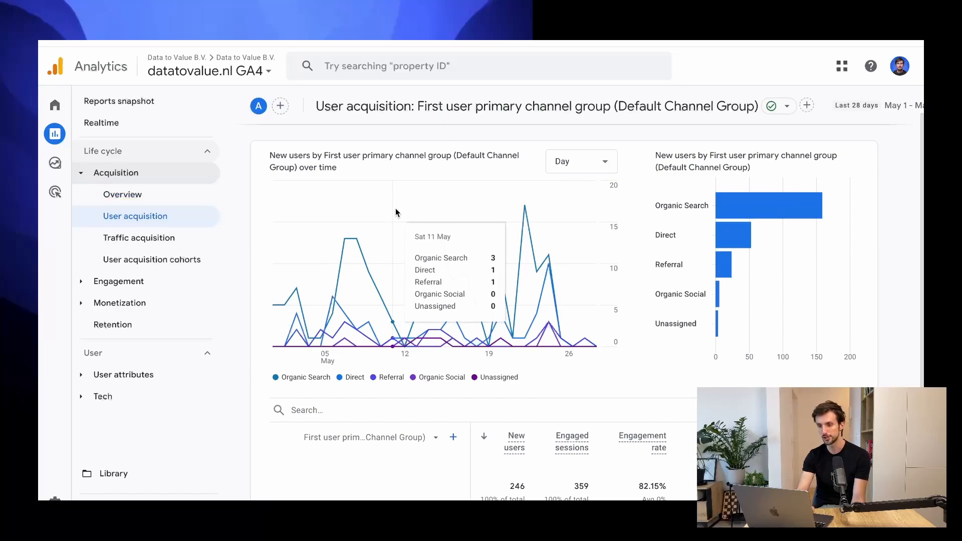
scroll(742, 221, "down", 3)
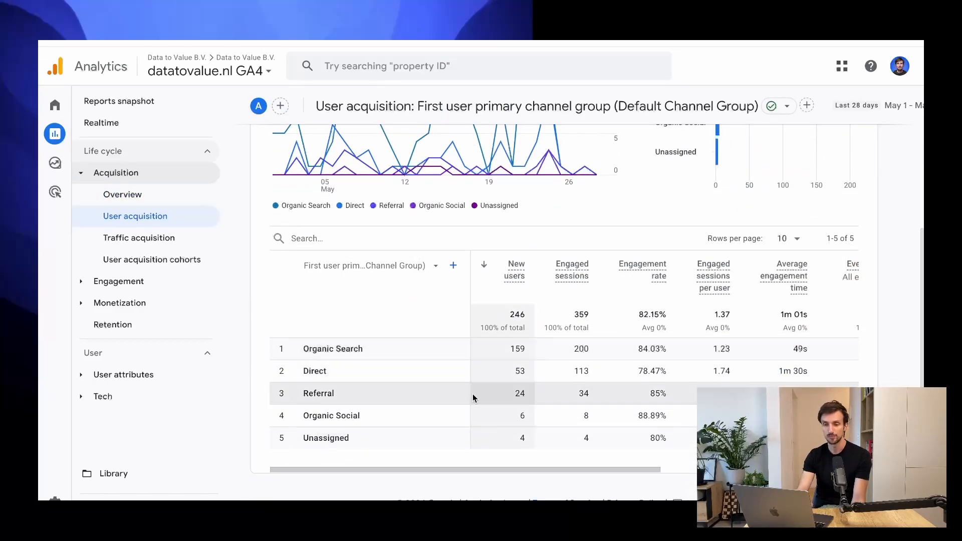
scroll(473, 397, "up", 4)
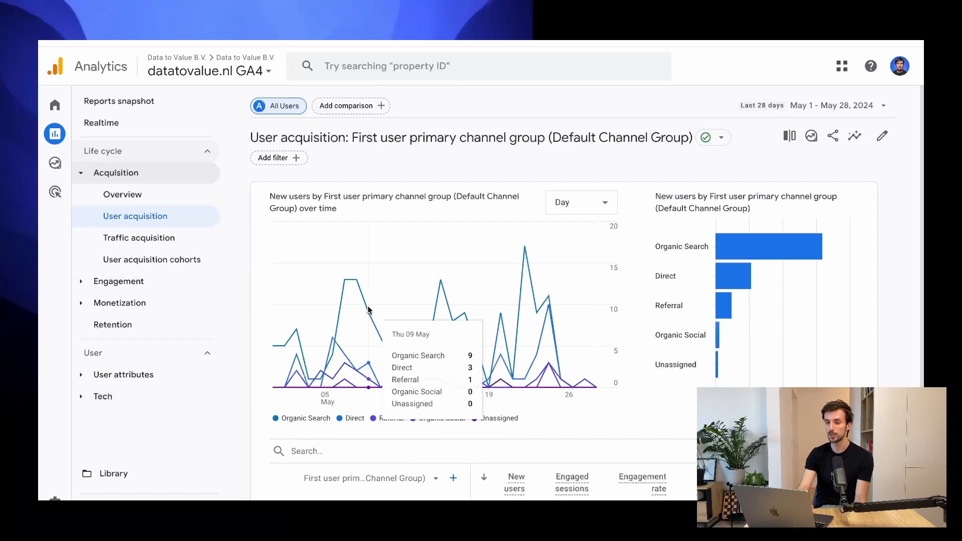
scroll(625, 212, "down", 1)
scroll(635, 213, "up", 1)
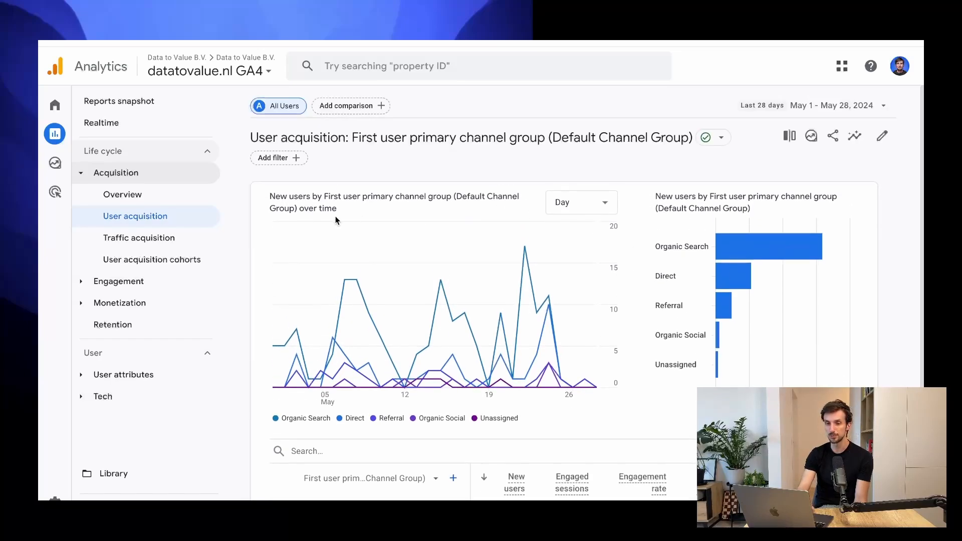
Open the User acquisition report for customization and look over its charts and data table
left_click(883, 137)
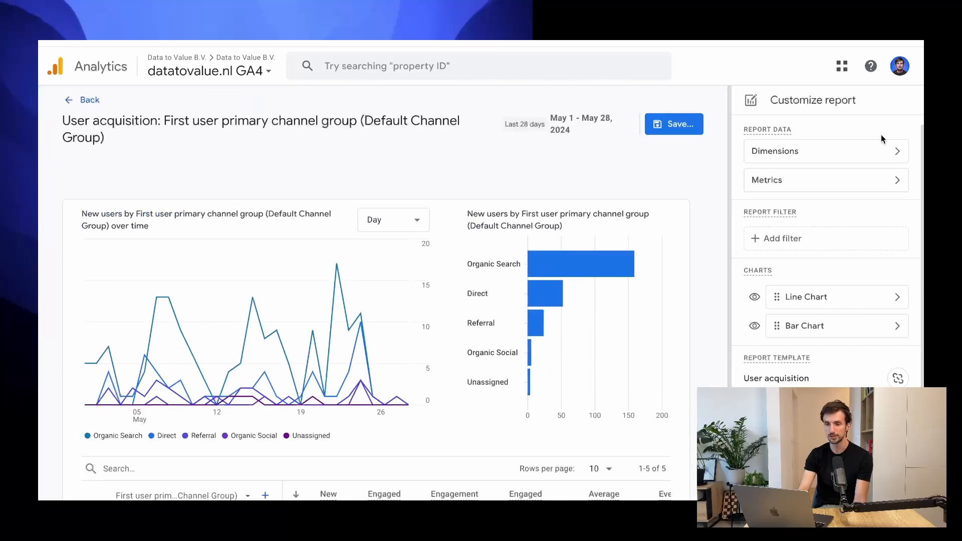
scroll(436, 239, "down", 5)
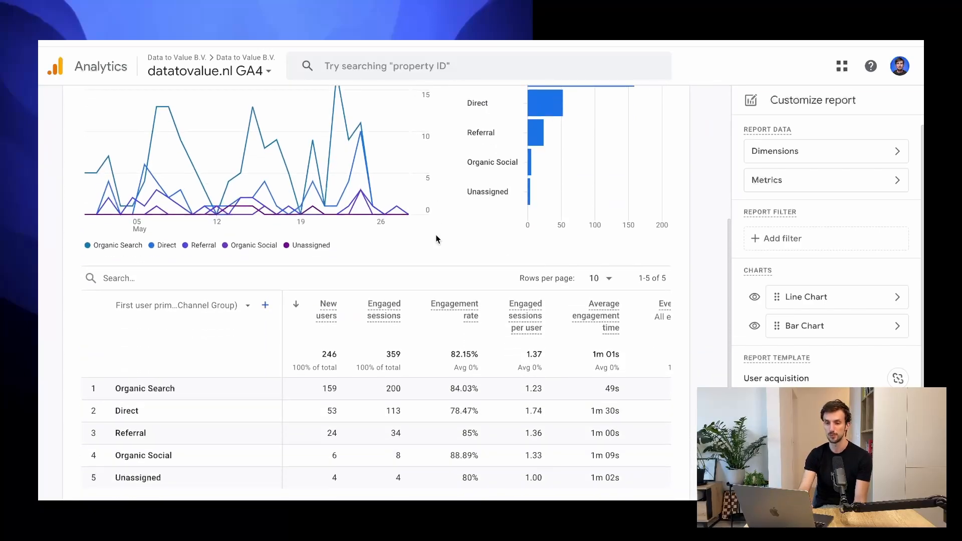
scroll(418, 264, "up", 4)
scroll(322, 219, "down", 3)
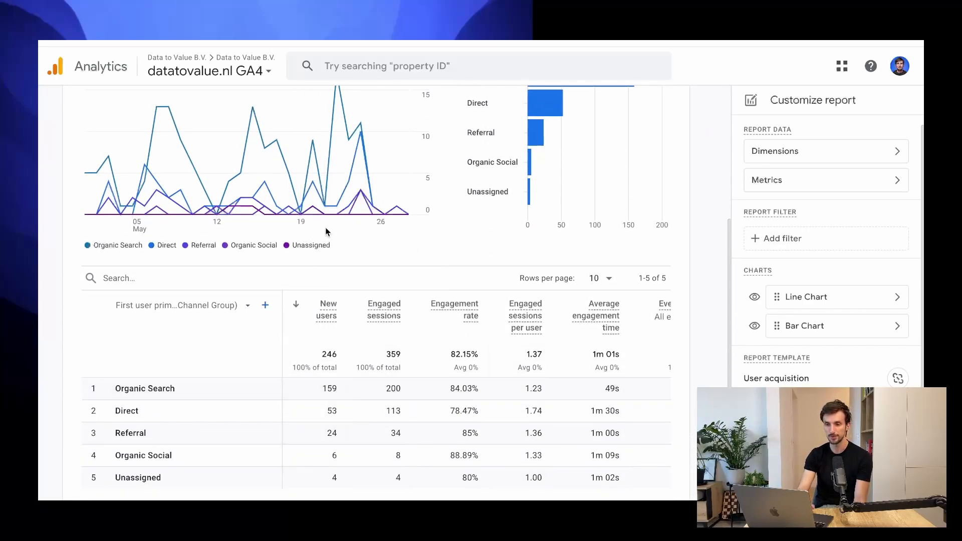
scroll(426, 203, "up", 2)
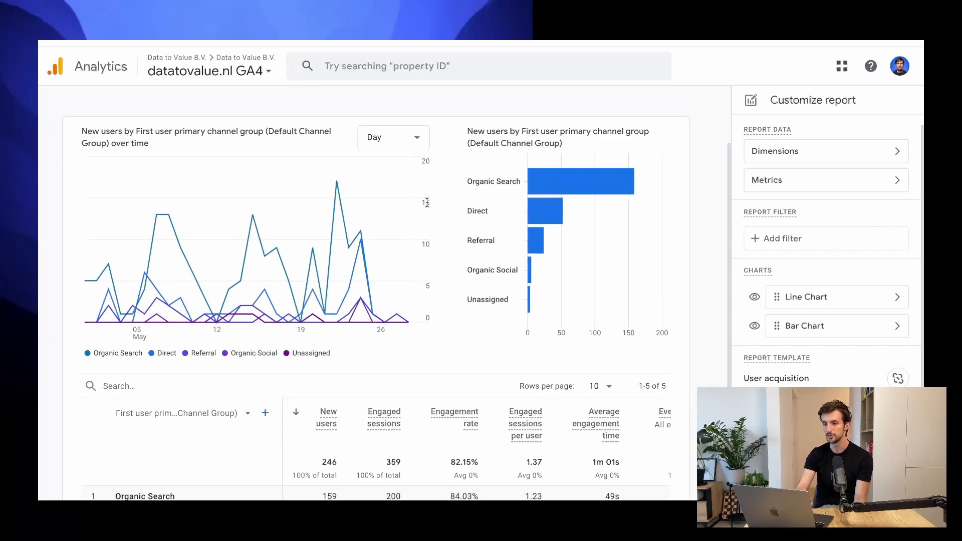
Hide the bar chart in the report and keep the line chart shown
left_click(755, 299)
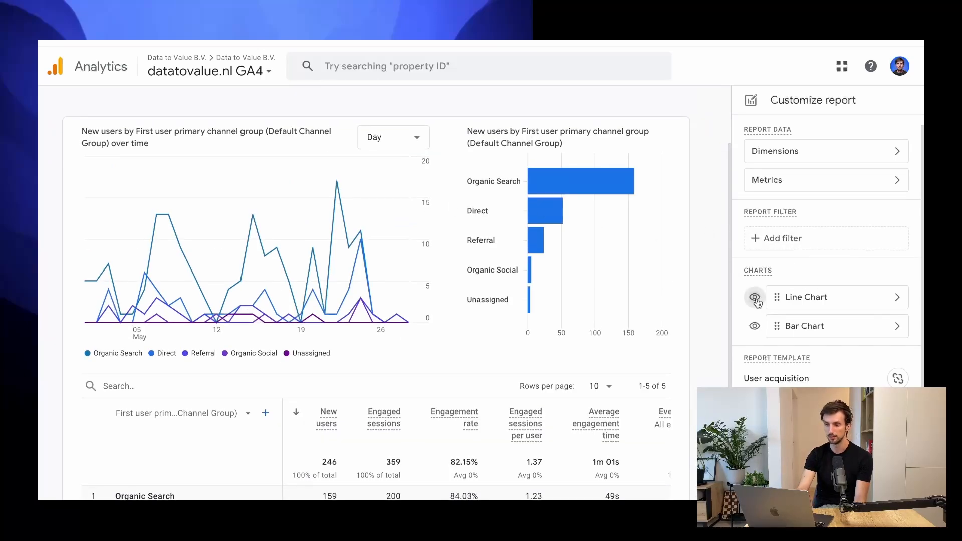
left_click(754, 326)
left_click(752, 327)
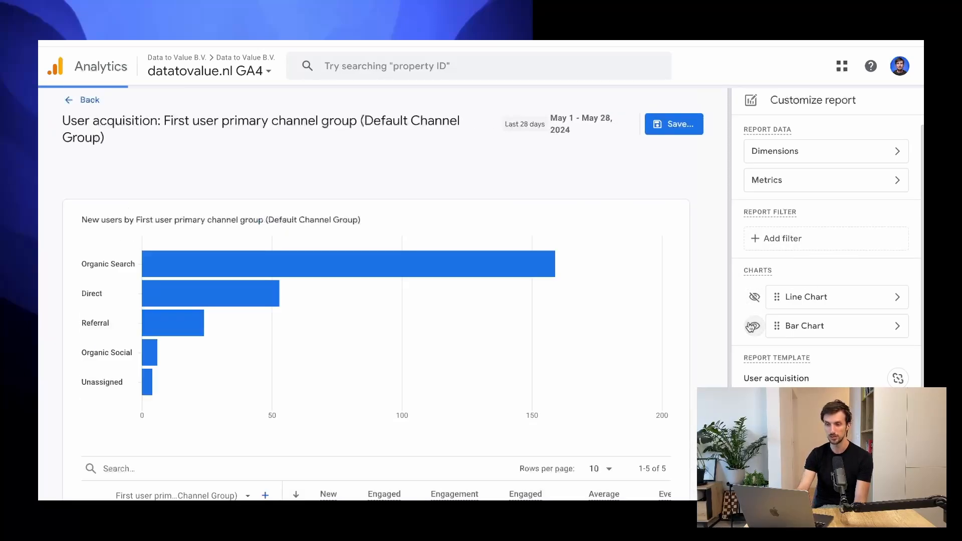
left_click(754, 297)
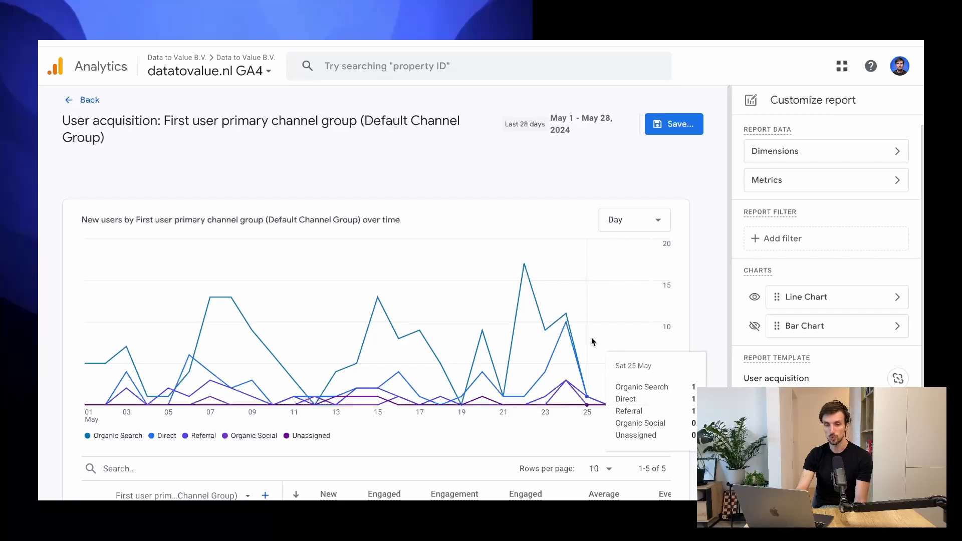
scroll(592, 338, "down", 1)
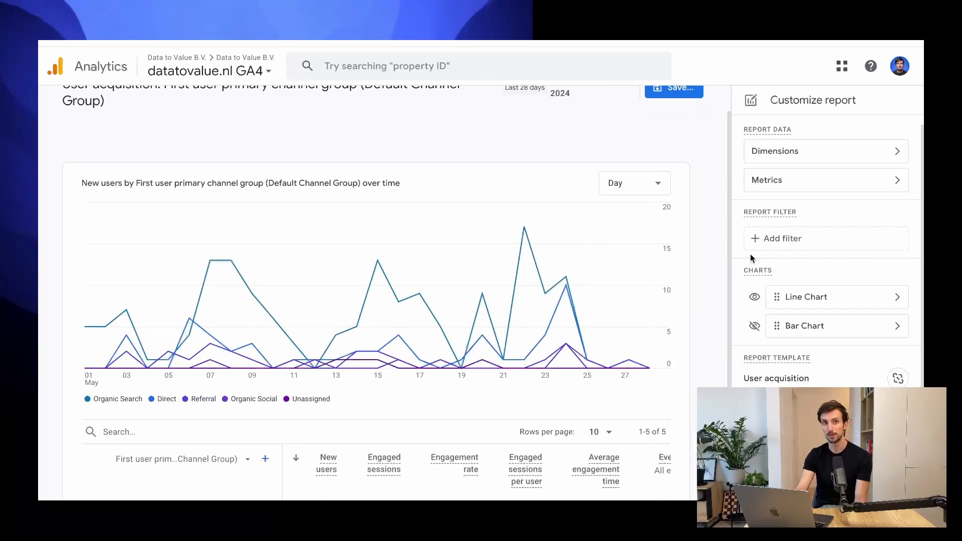
Remove Engaged sessions, Engagement rate, Engaged sessions per user and Average engagement time from the report's metrics and apply the change
left_click(786, 180)
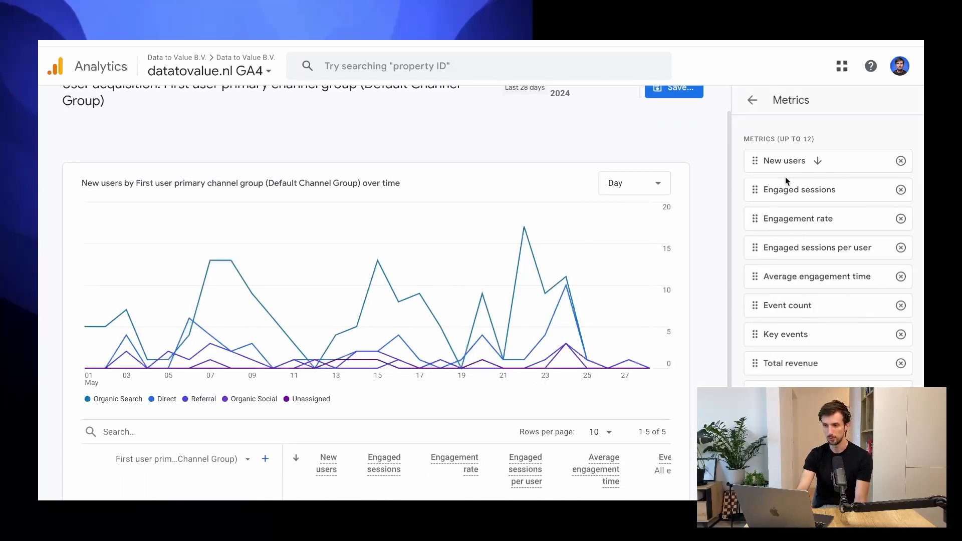
left_click(901, 248)
left_click(901, 247)
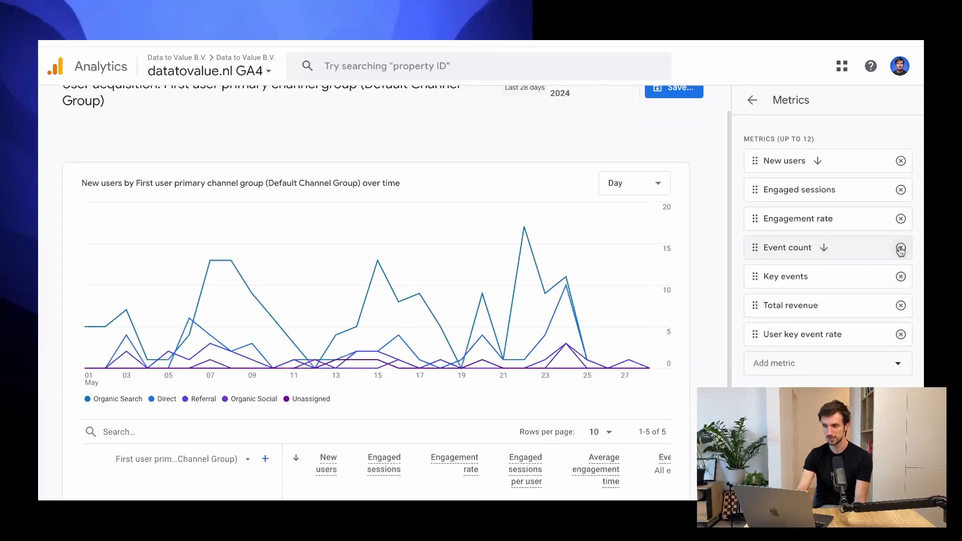
left_click(901, 219)
left_click(897, 190)
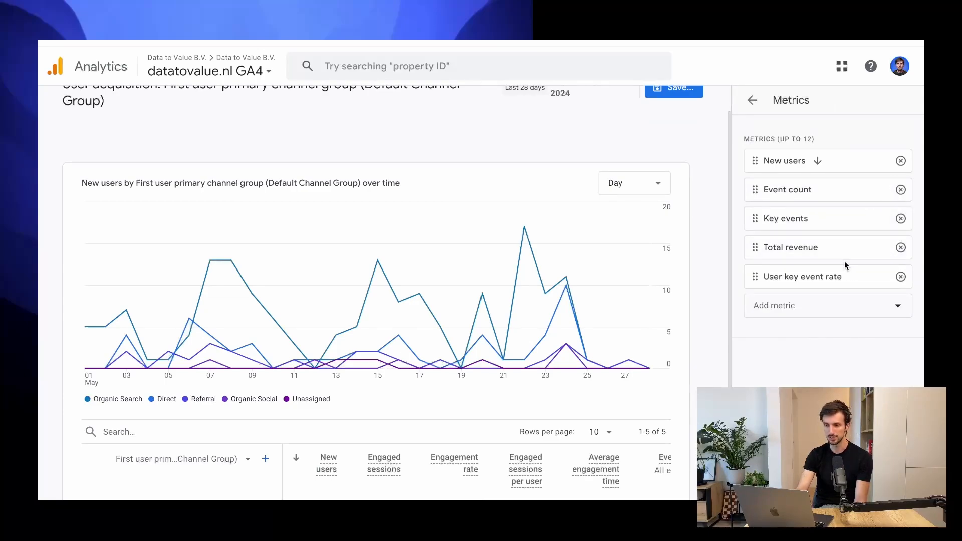
left_click(894, 482)
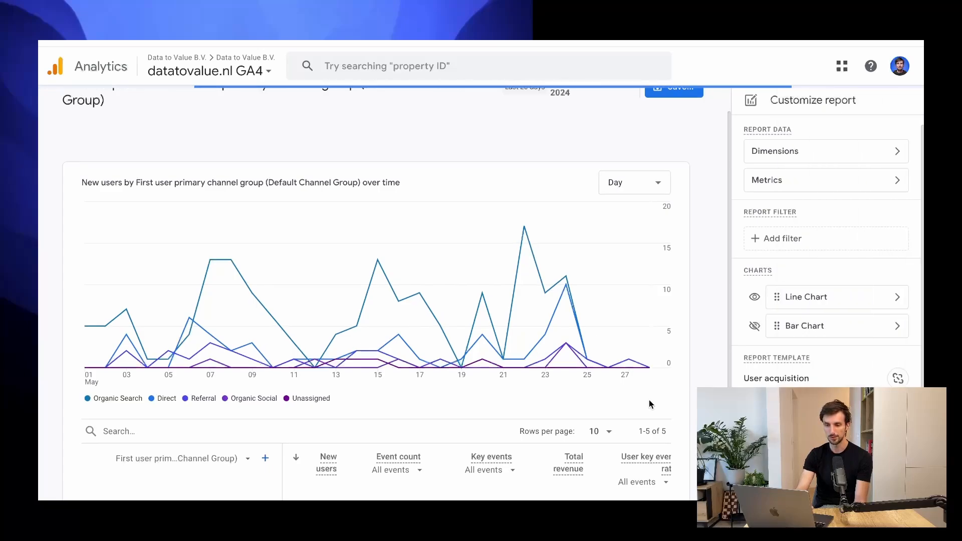
scroll(649, 400, "down", 2)
scroll(419, 414, "up", 3)
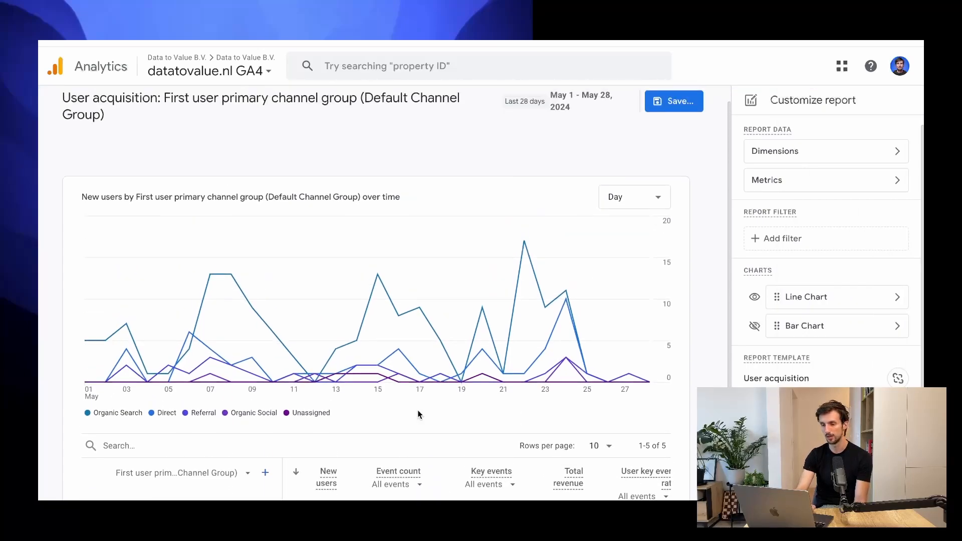
Set First user default channel group as the report's default primary dimension and apply it
left_click(837, 153)
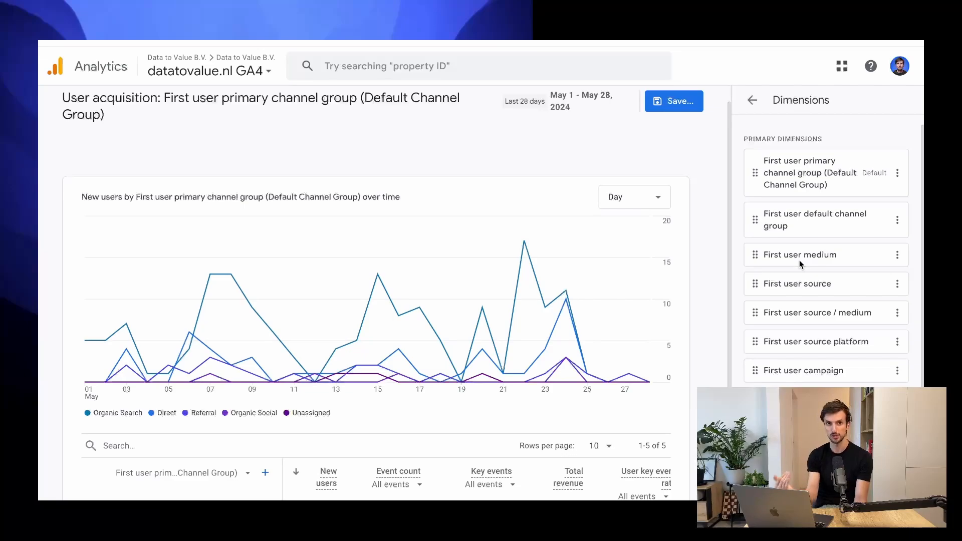
scroll(799, 261, "down", 2)
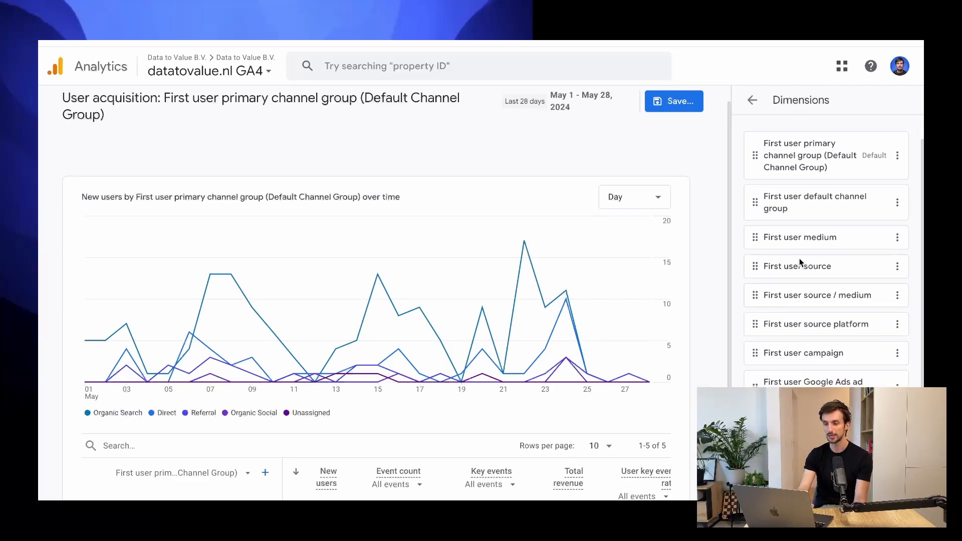
scroll(799, 258, "up", 2)
left_click(897, 220)
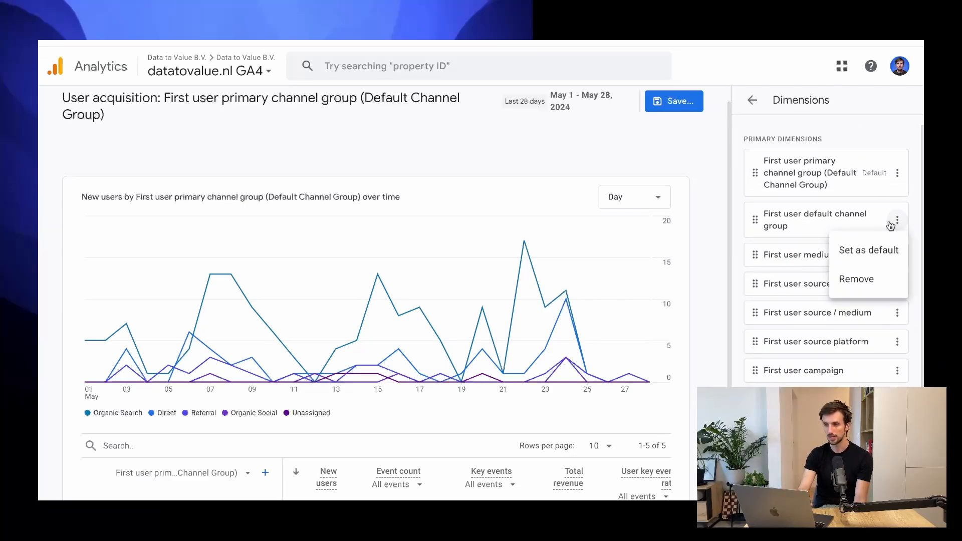
left_click(871, 250)
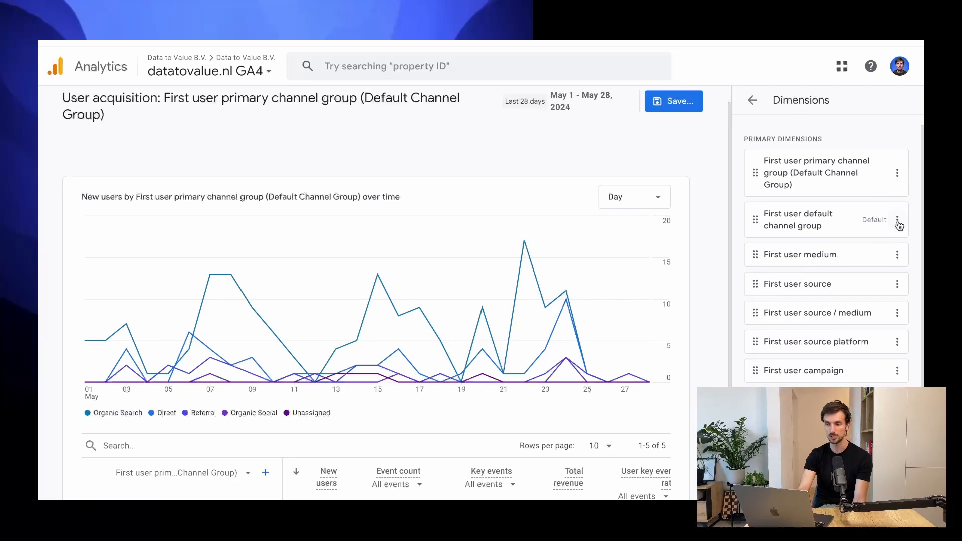
left_click(888, 484)
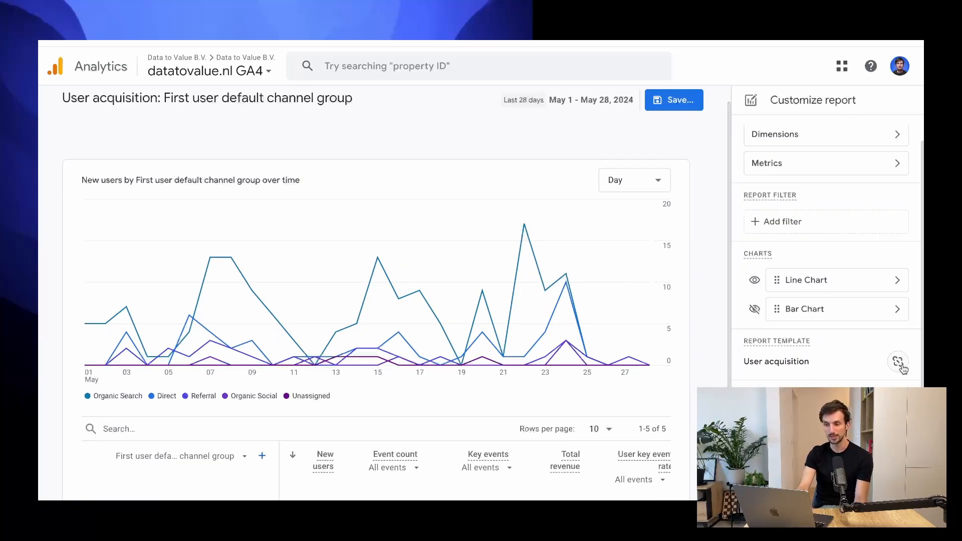
Unlink the report from the User acquisition template and confirm
left_click_drag(818, 366, 744, 365)
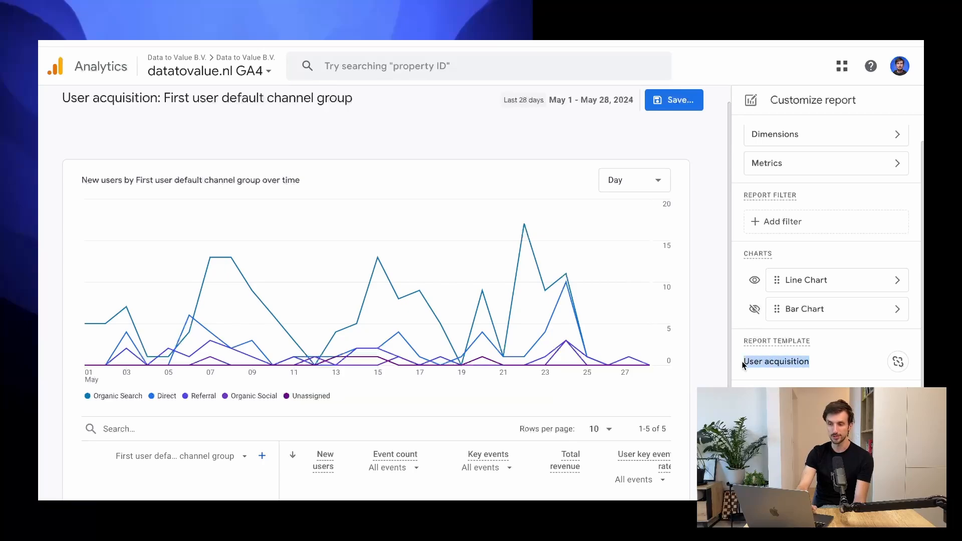
left_click(830, 367)
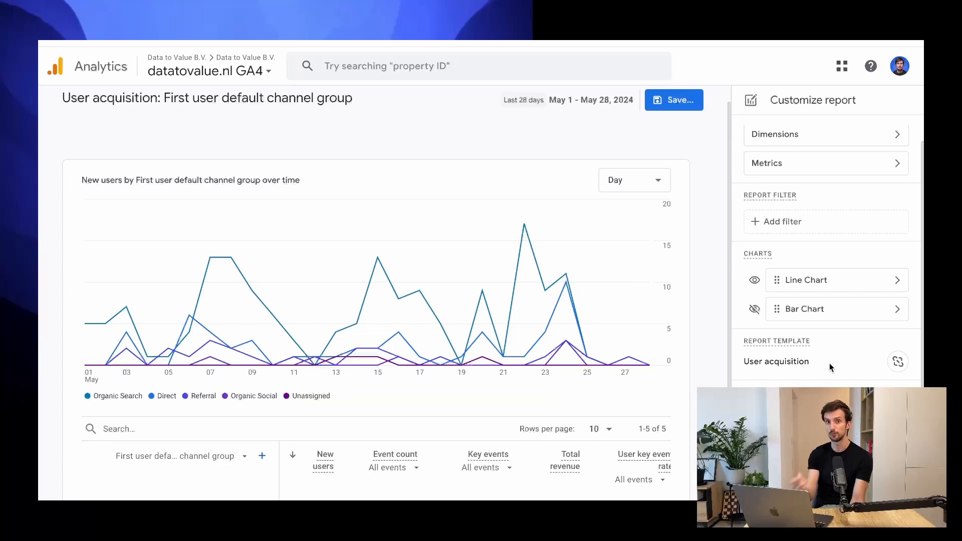
left_click(898, 362)
left_click(616, 304)
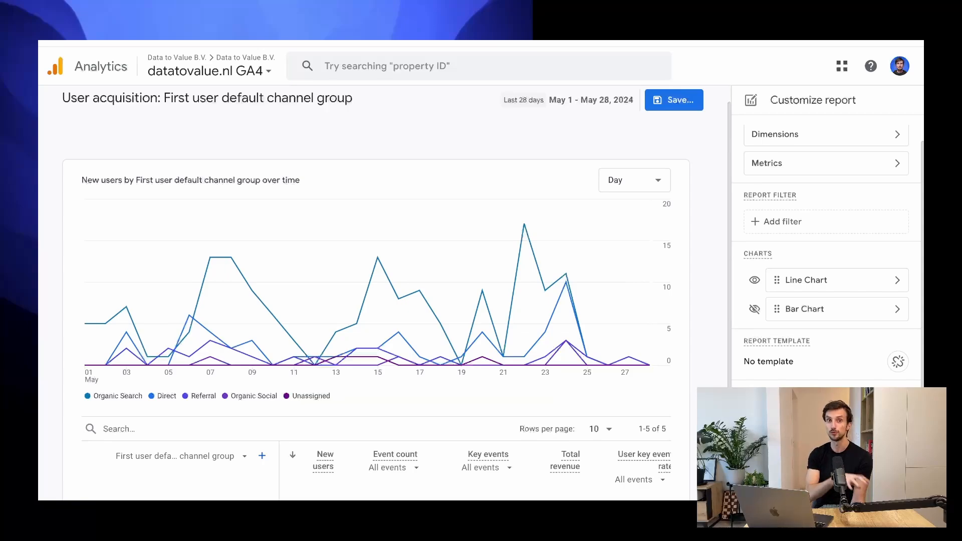
Add a summary card showing New users by First user primary channel group (Default Channel Group) as a bar chart and apply it
left_click(807, 420)
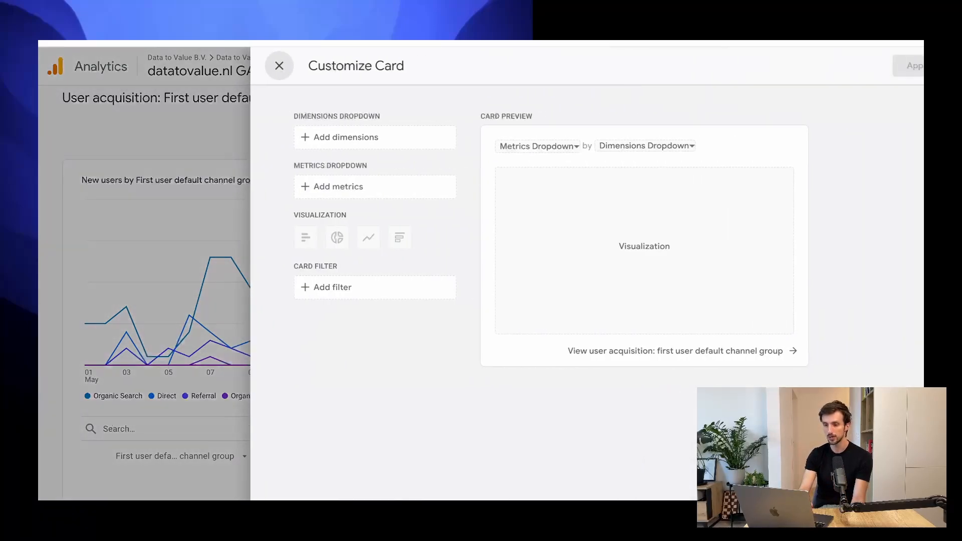
left_click(335, 137)
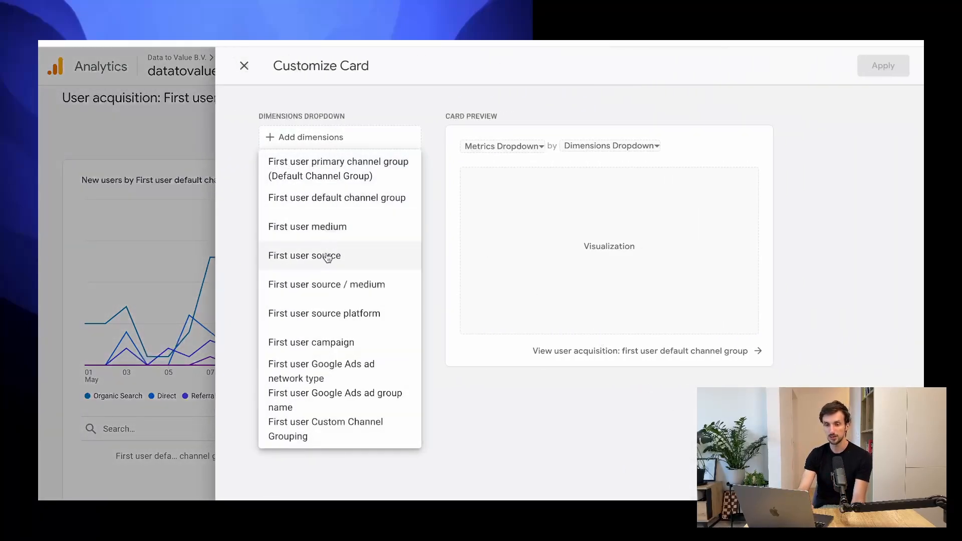
left_click(341, 172)
left_click(340, 222)
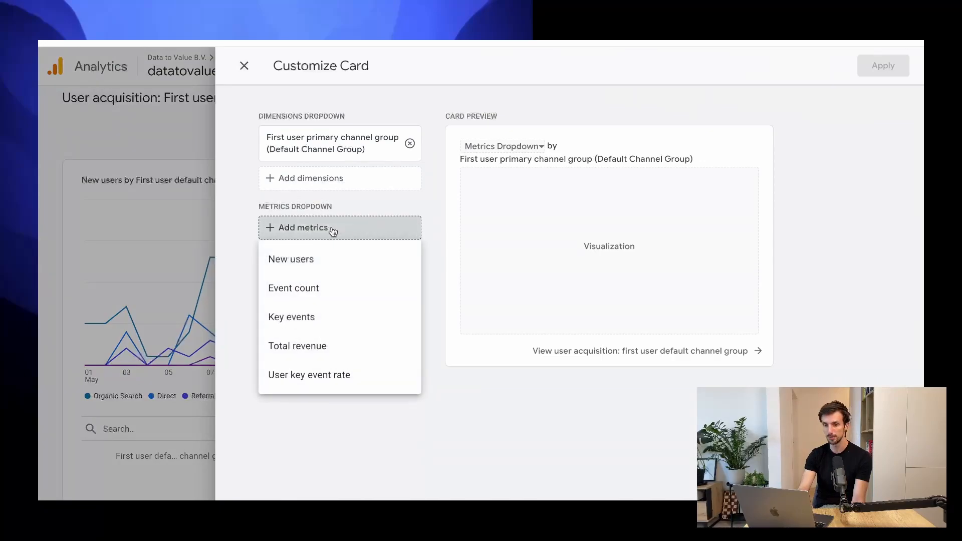
left_click(322, 258)
left_click(272, 309)
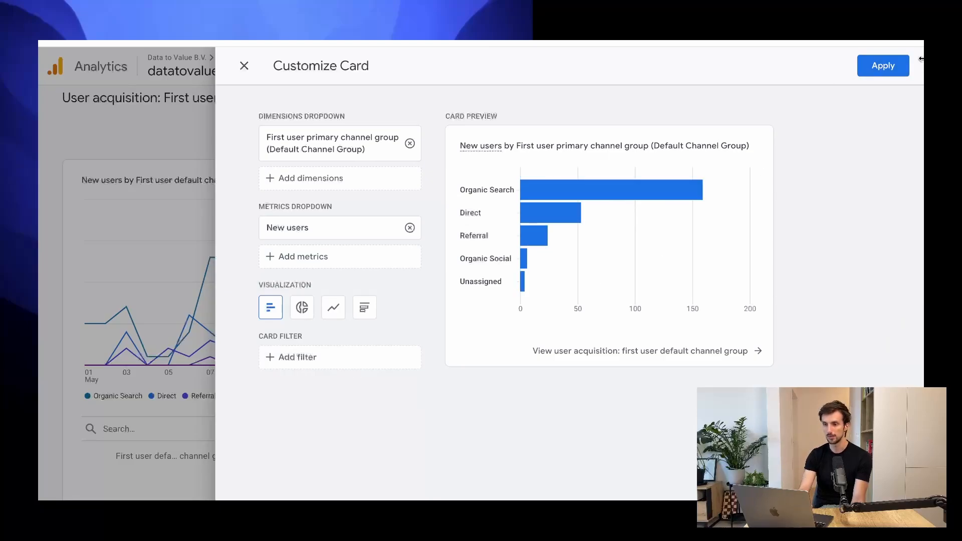
left_click(885, 66)
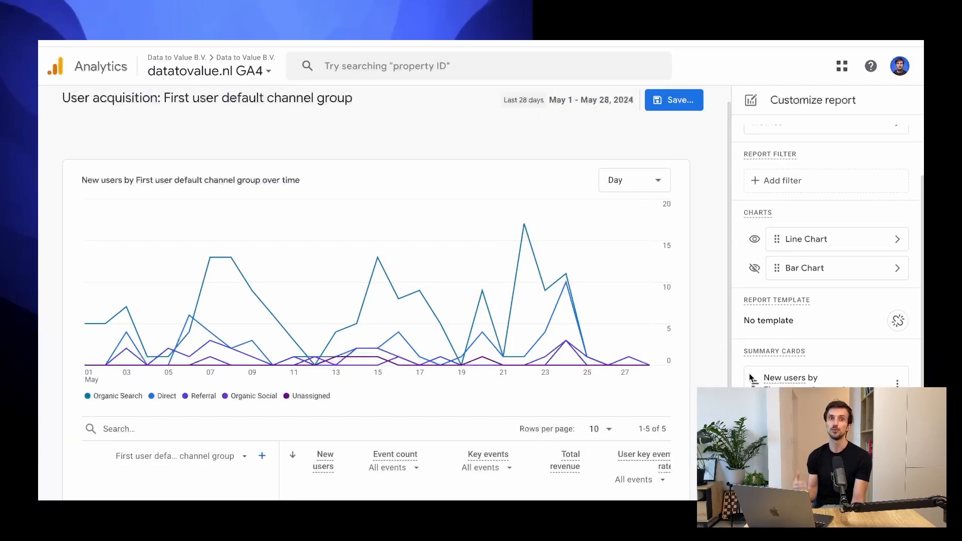
Add a report filter where First user default channel group exactly matches Organic Search and apply it
scroll(811, 206, "up", 2)
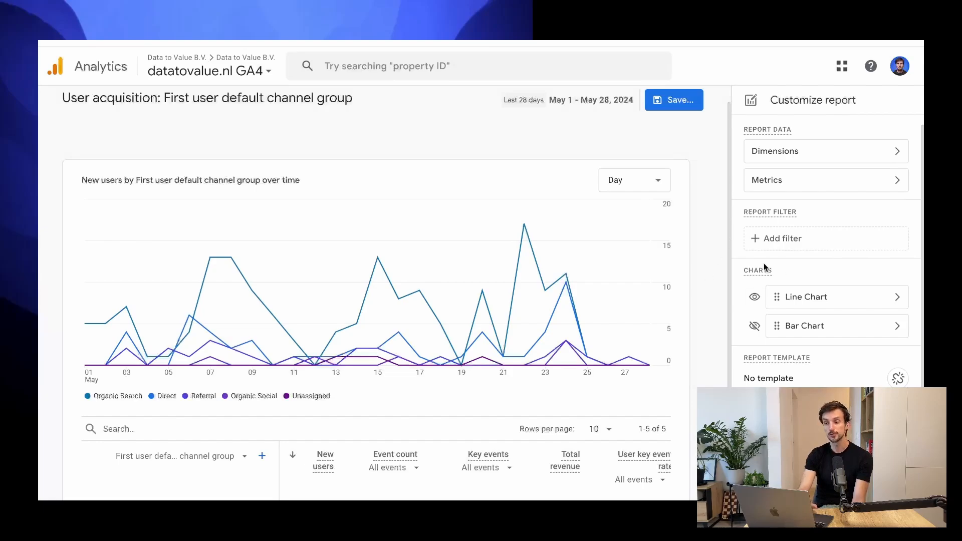
left_click(835, 239)
left_click(823, 186)
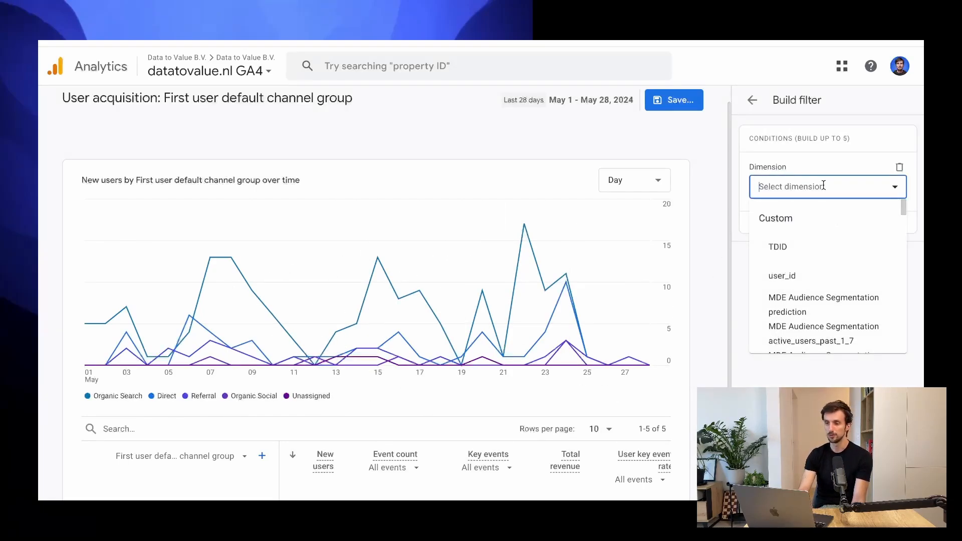
left_click(759, 376)
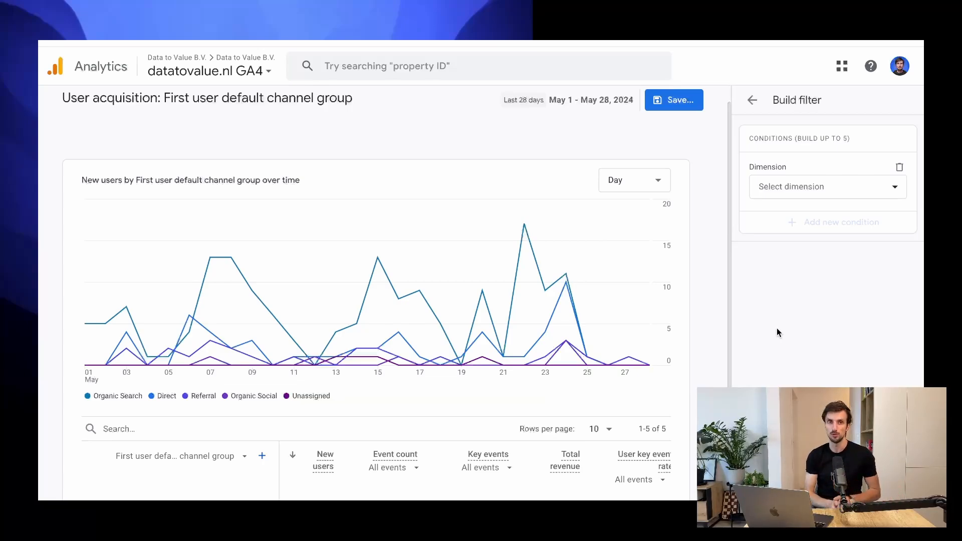
left_click(829, 182)
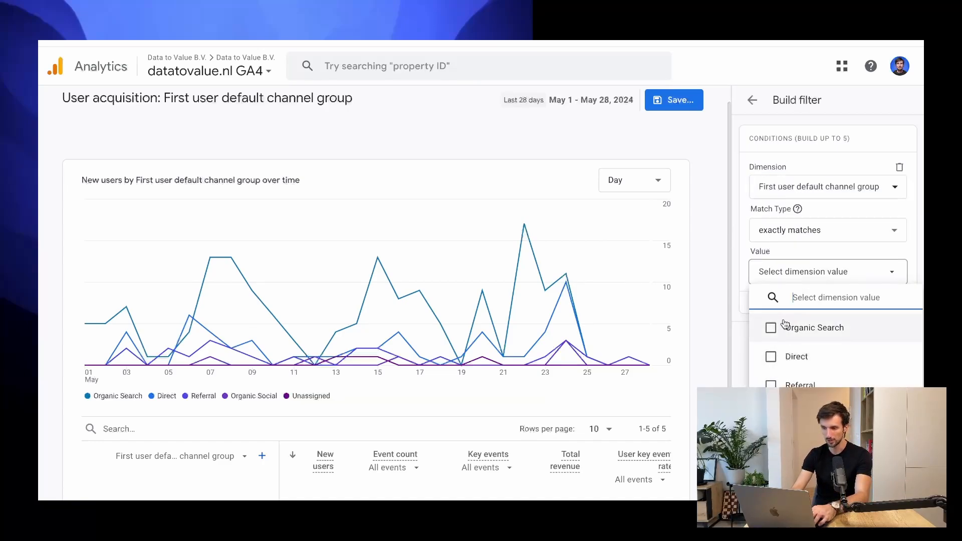
left_click(771, 328)
key("Escape")
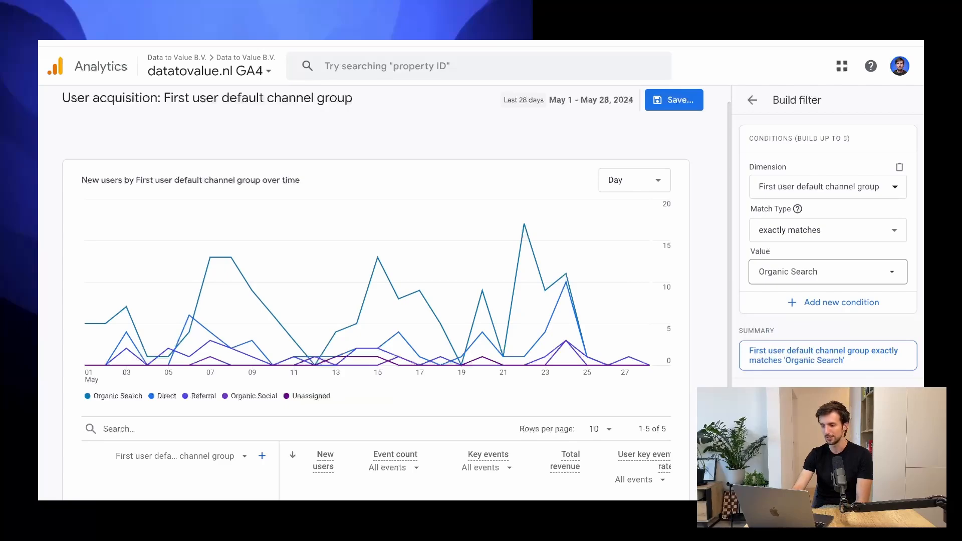
left_click(894, 484)
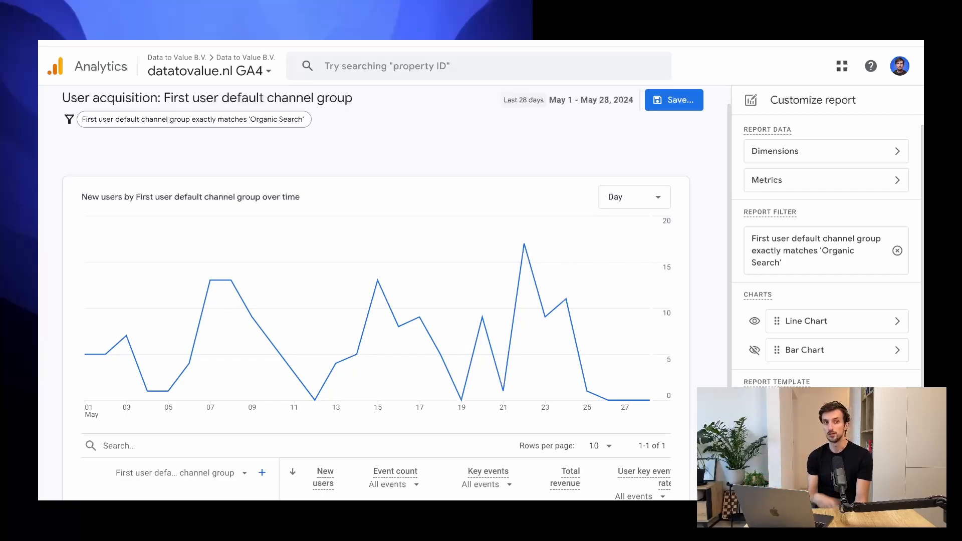
Save the customized report as a new report named "Organic Traffic User Acq"
left_click(692, 103)
left_click(690, 160)
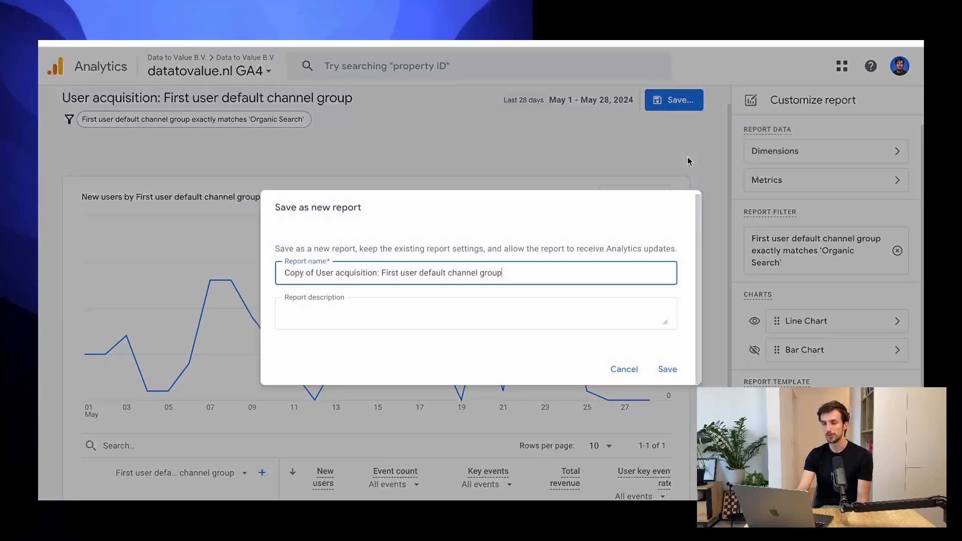
key("super+a")
type("Or")
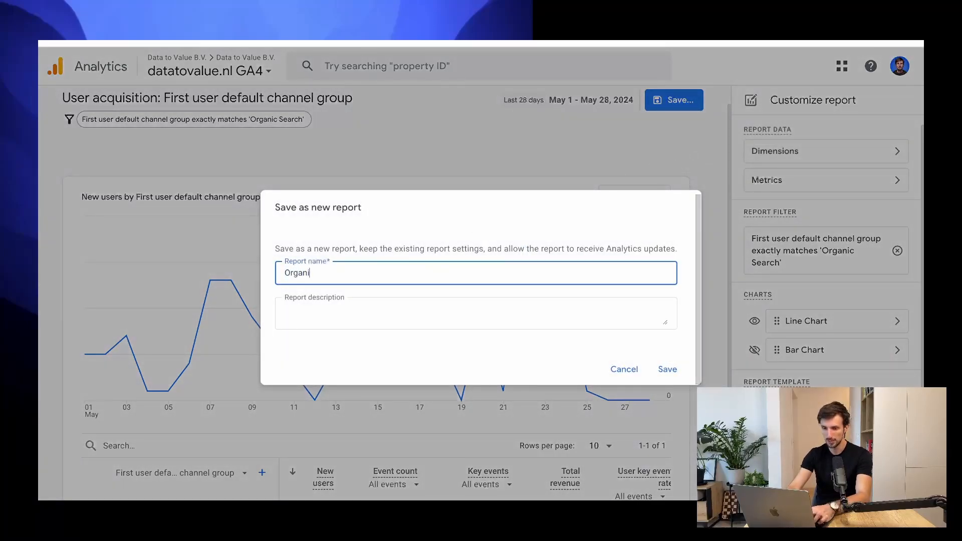
type("ganic Traffic ")
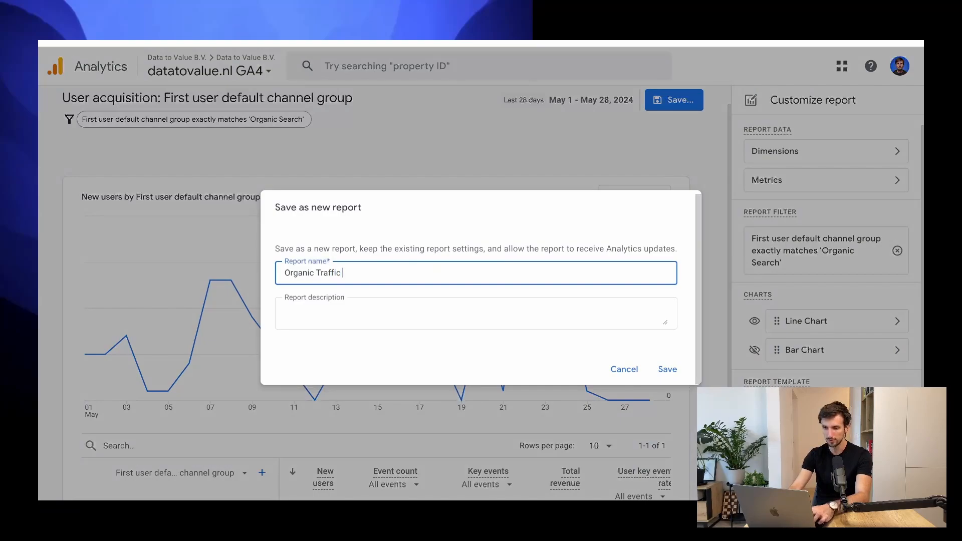
type("User Acq")
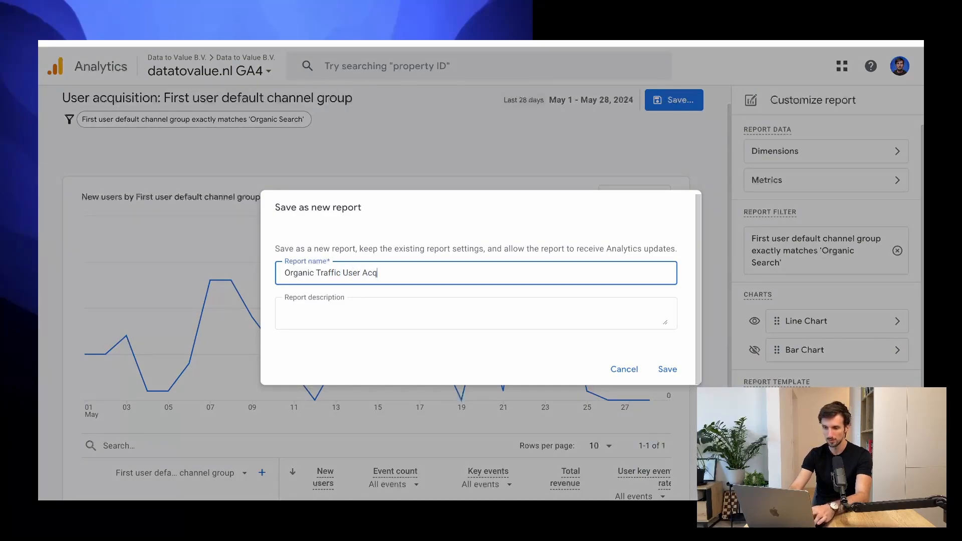
left_click(666, 370)
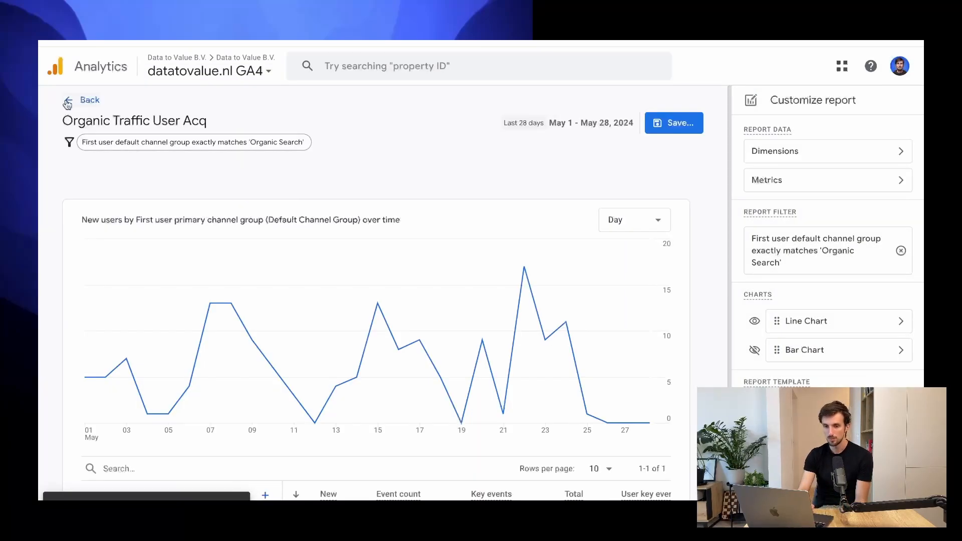
Leave the report editor and look through the reports listed under Acquisition, Engagement and Monetization in the Life cycle collection
left_click(67, 104)
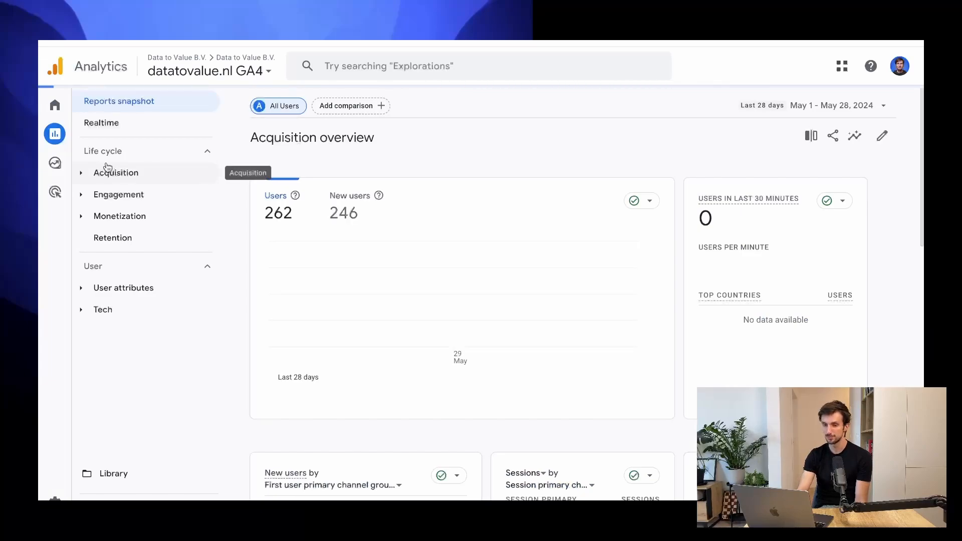
left_click(107, 170)
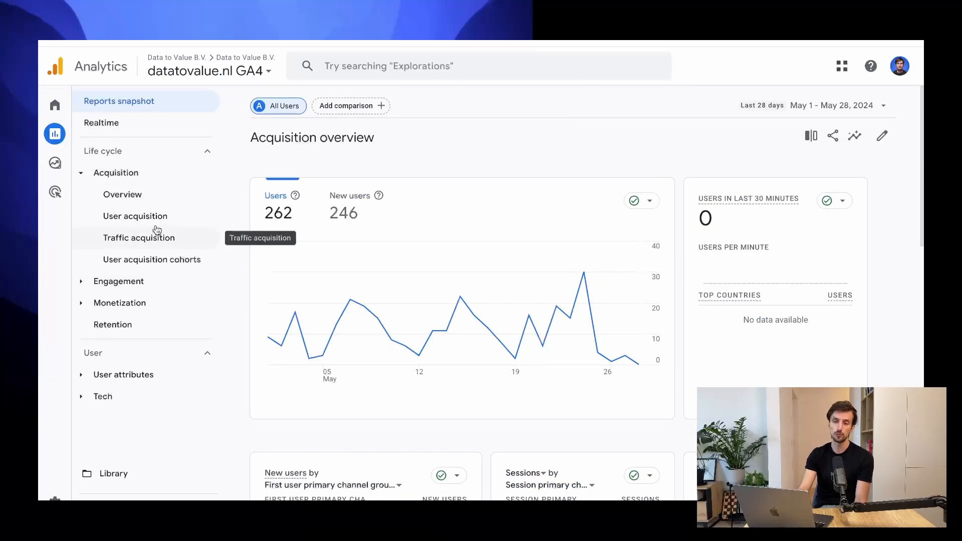
left_click(142, 284)
left_click(133, 346)
scroll(133, 336, "down", 3)
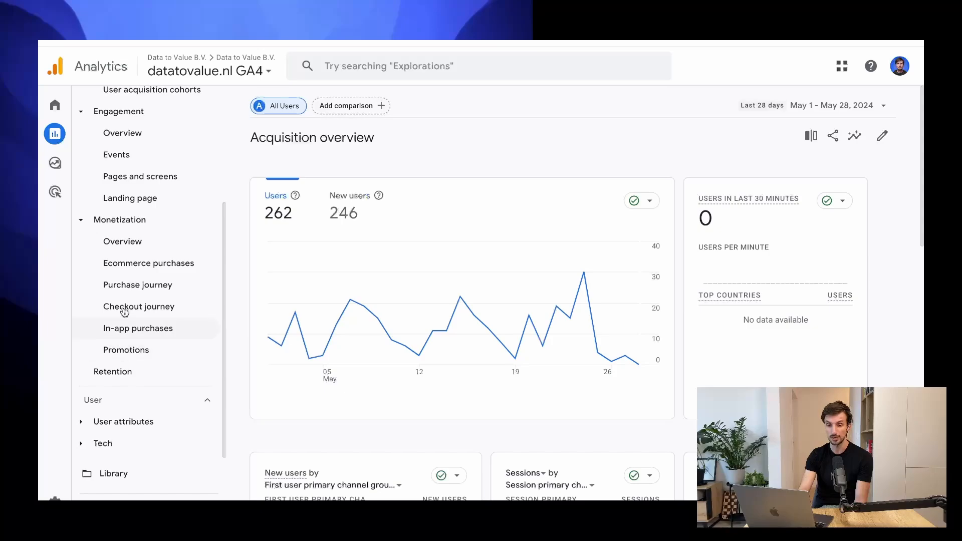
scroll(133, 228, "up", 4)
left_click(113, 172)
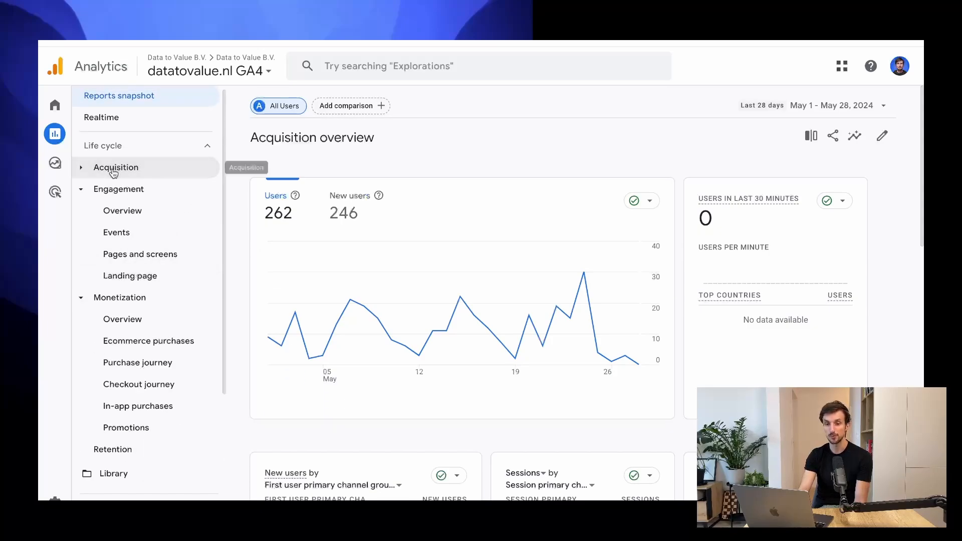
left_click(116, 189)
left_click(111, 215)
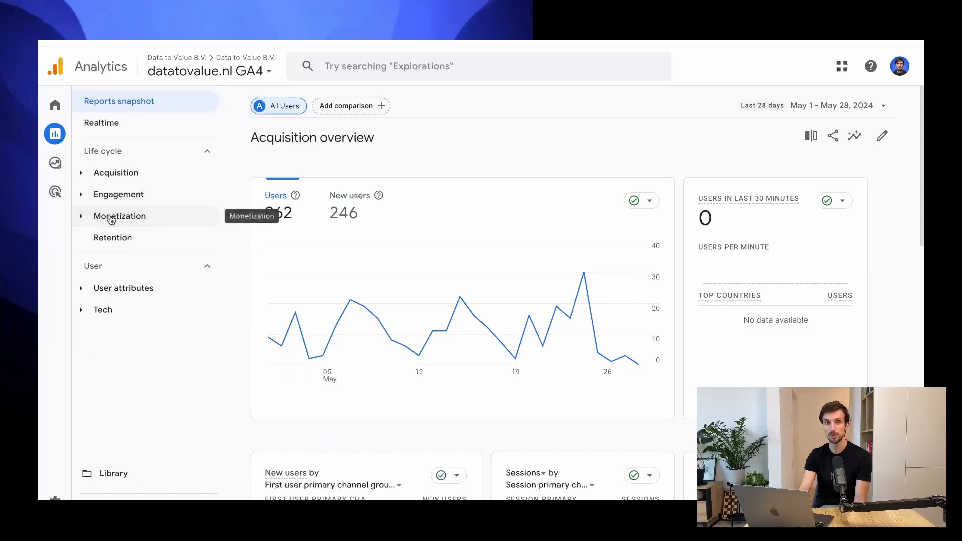
Open the Life cycle collection from the report library for editing
left_click(114, 475)
scroll(287, 364, "down", 3)
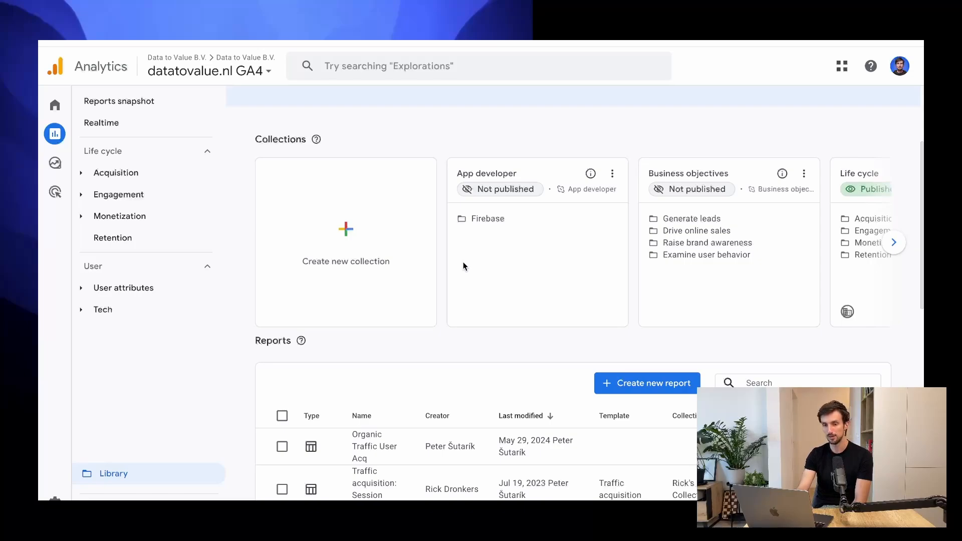
left_click(893, 244)
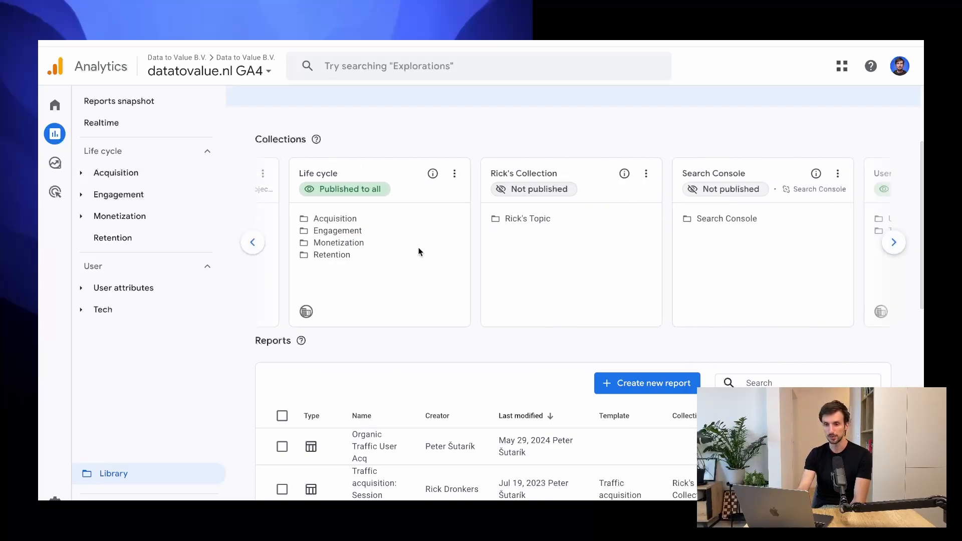
left_click(454, 173)
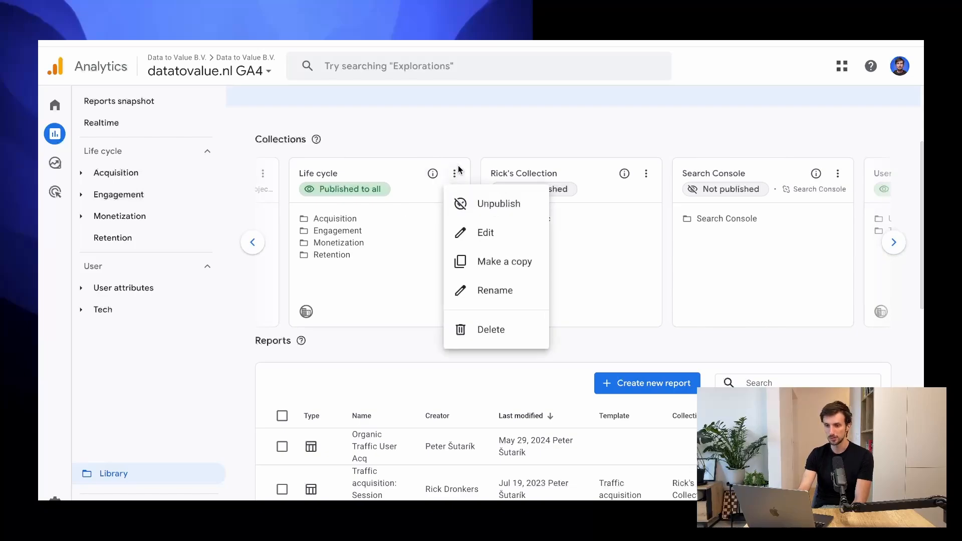
left_click(464, 233)
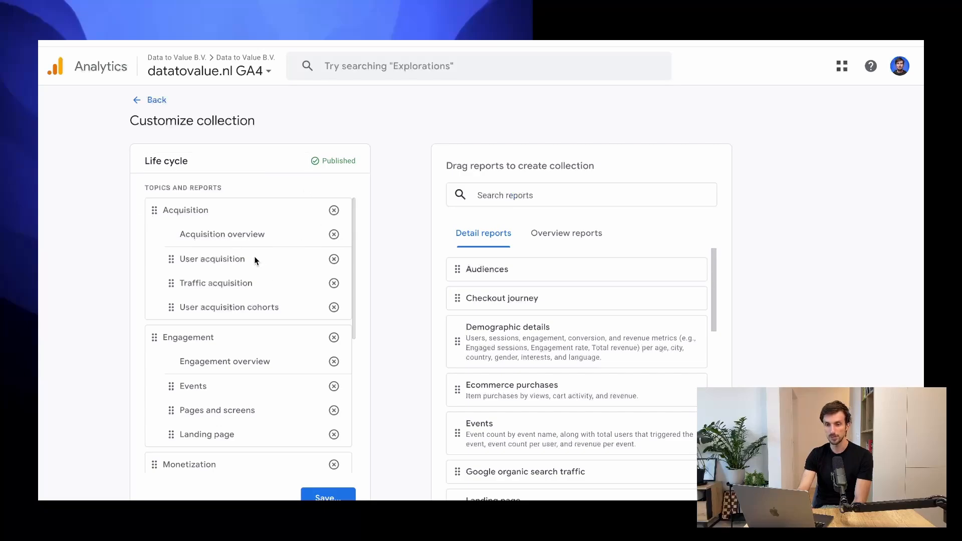
Find the Organic Traffic User Acq report by searching "Organic", add it to the Acquisition topic and save changes to the current collection
left_click(513, 203)
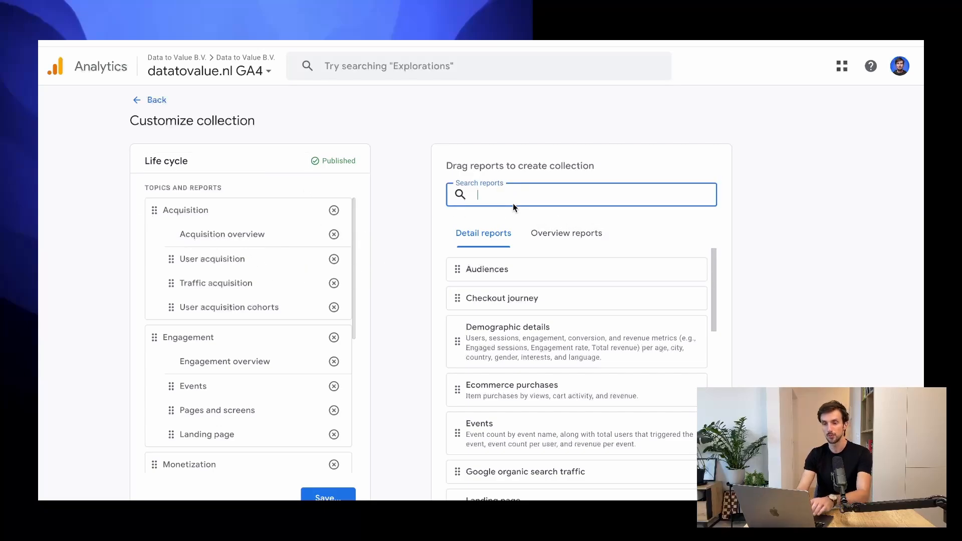
type("Organic")
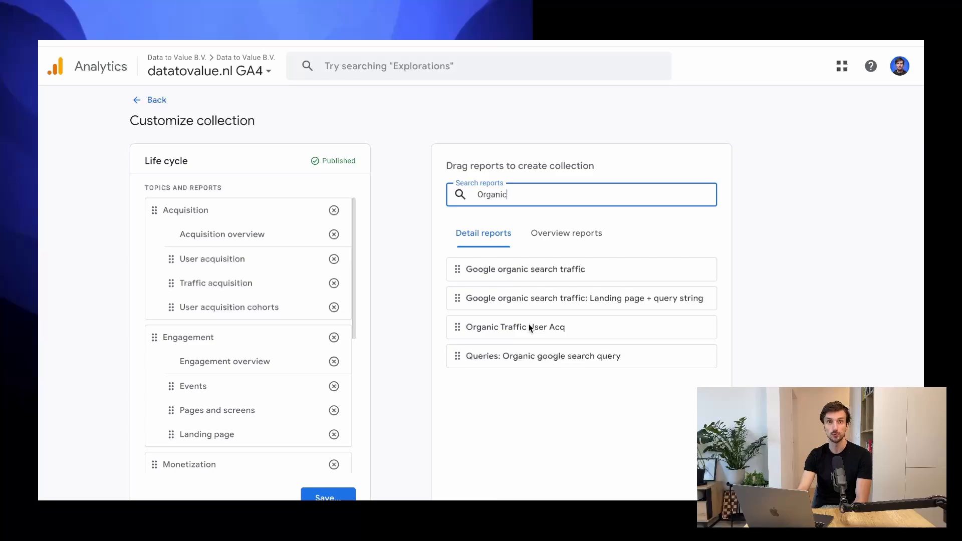
left_click_drag(457, 328, 211, 344)
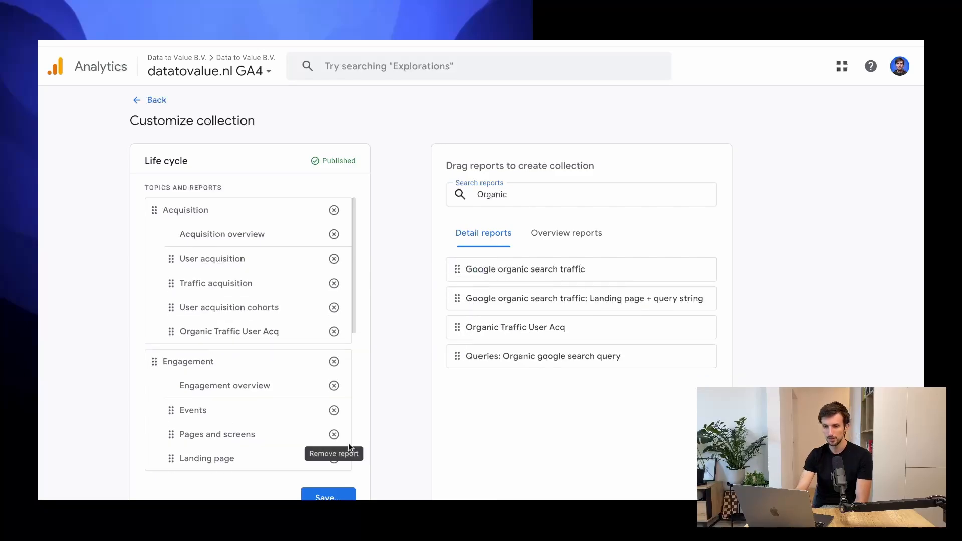
left_click(329, 492)
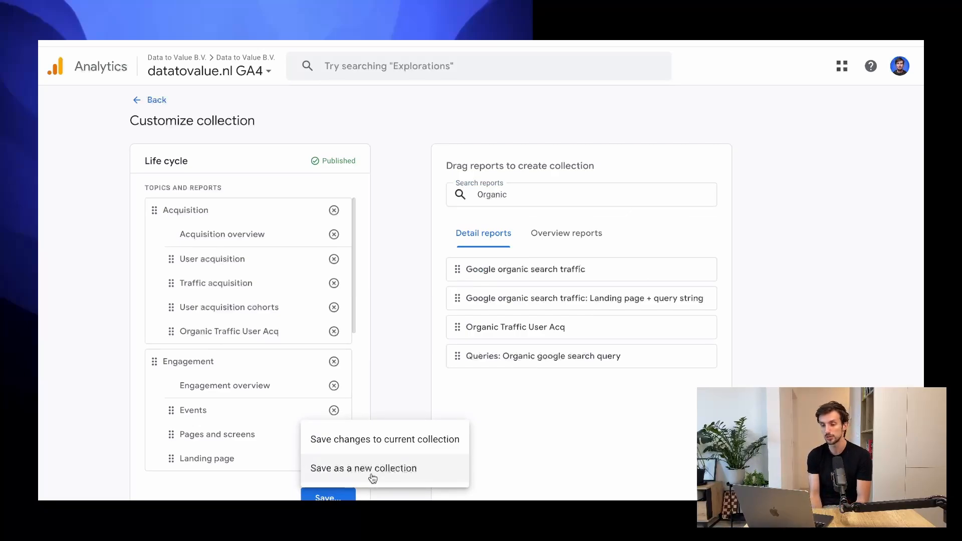
left_click(392, 438)
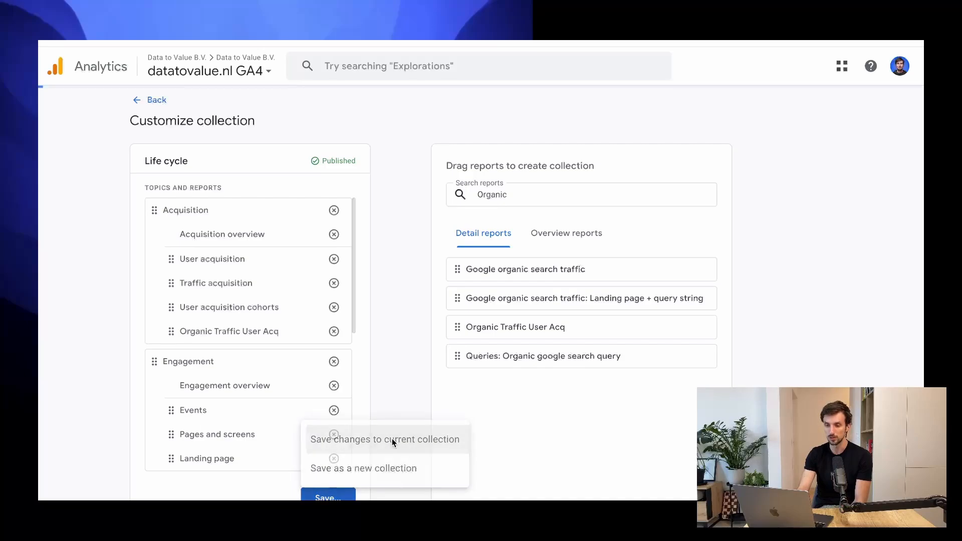
Return to the reports, open Organic Traffic User Acq under Acquisition and examine its chart and table
left_click(142, 101)
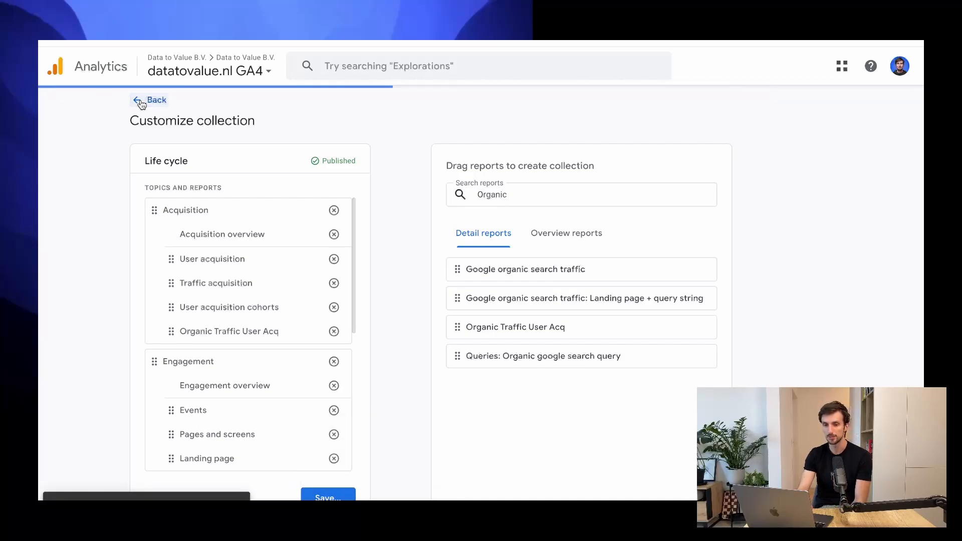
left_click(67, 139)
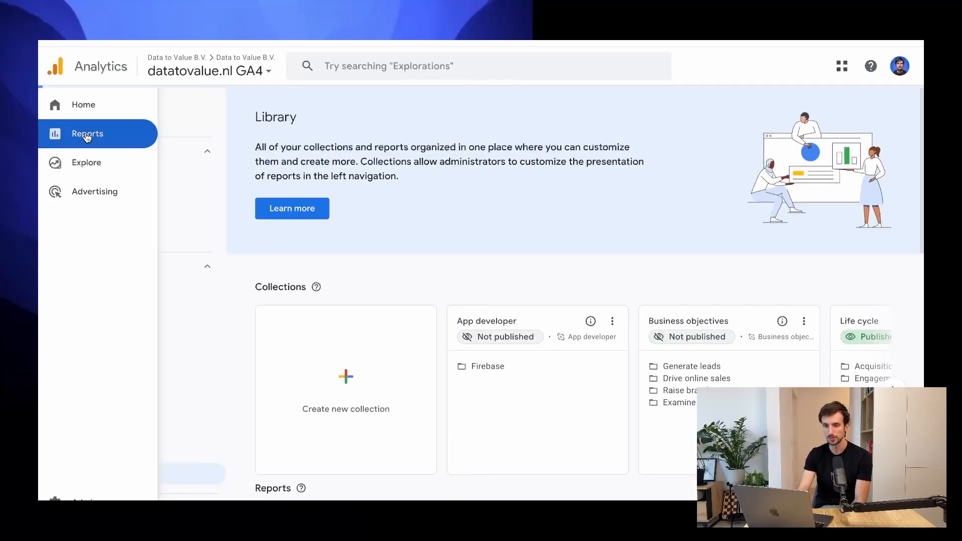
left_click(134, 176)
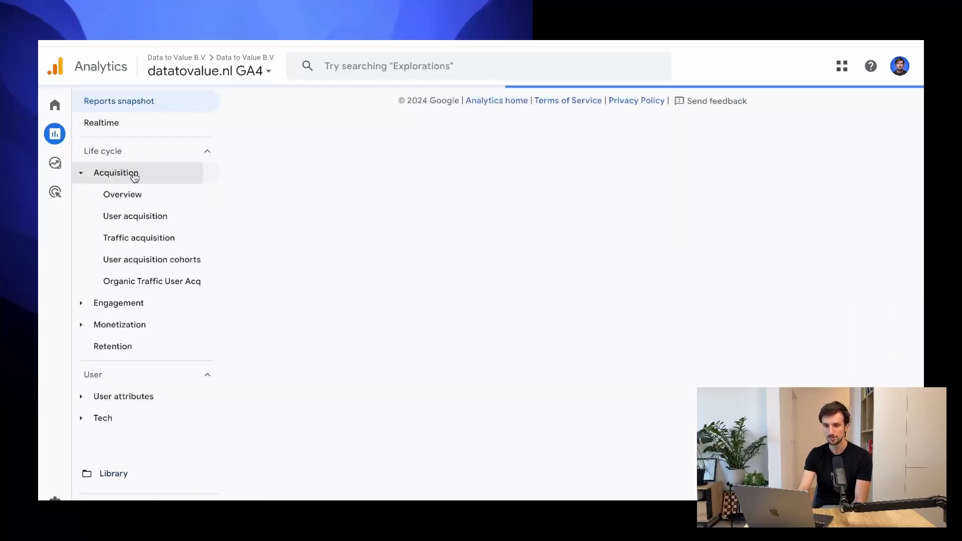
left_click(142, 281)
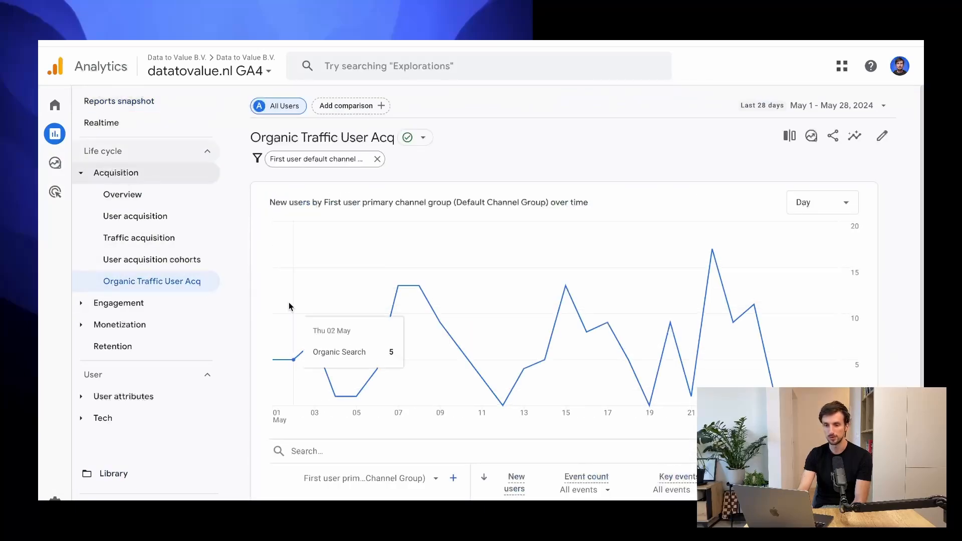
scroll(289, 302, "down", 2)
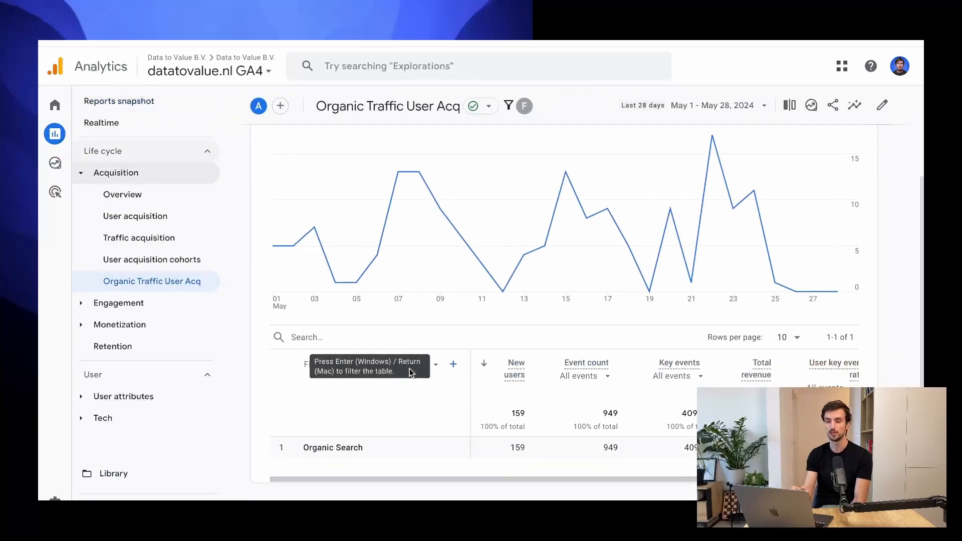
Start a new overview report from the report library
scroll(502, 281, "up", 2)
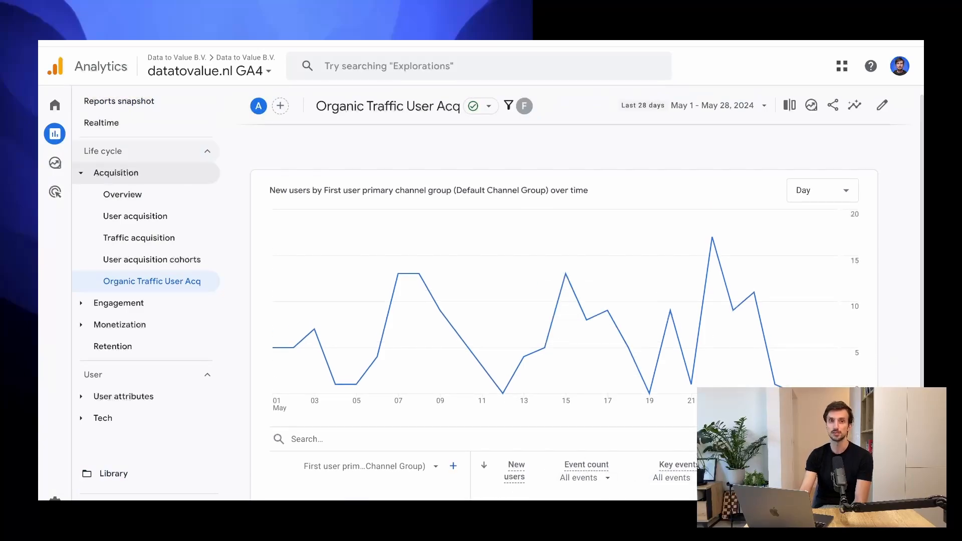
left_click(121, 475)
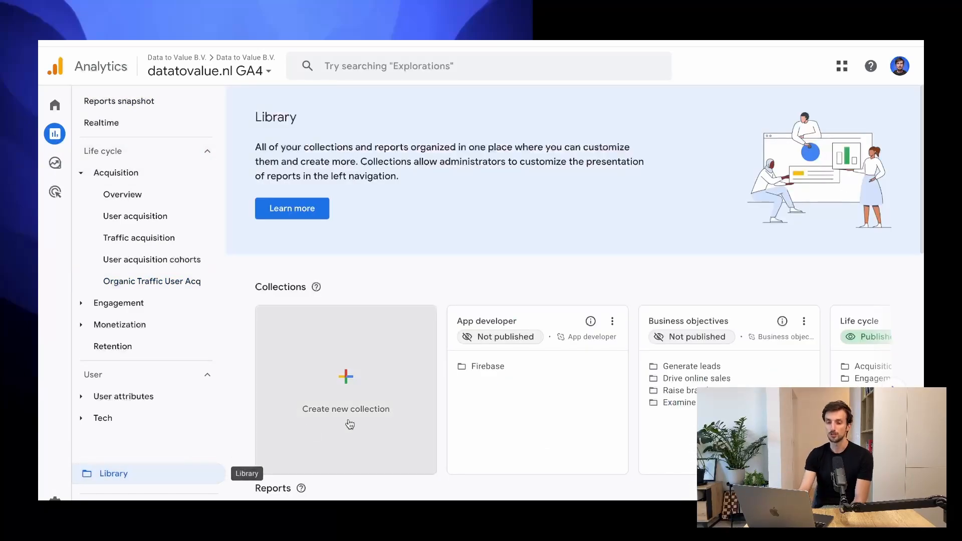
scroll(350, 424, "down", 2)
scroll(350, 425, "down", 2)
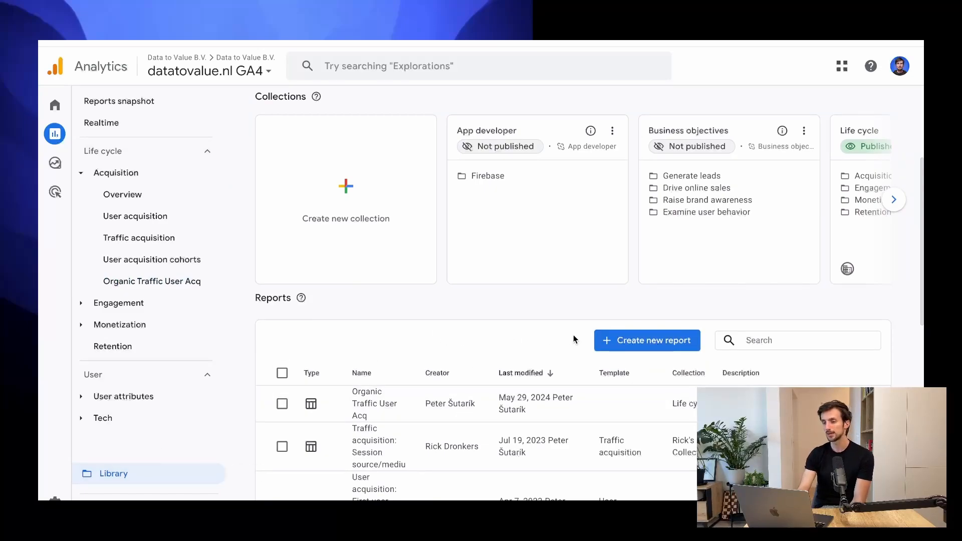
left_click(645, 341)
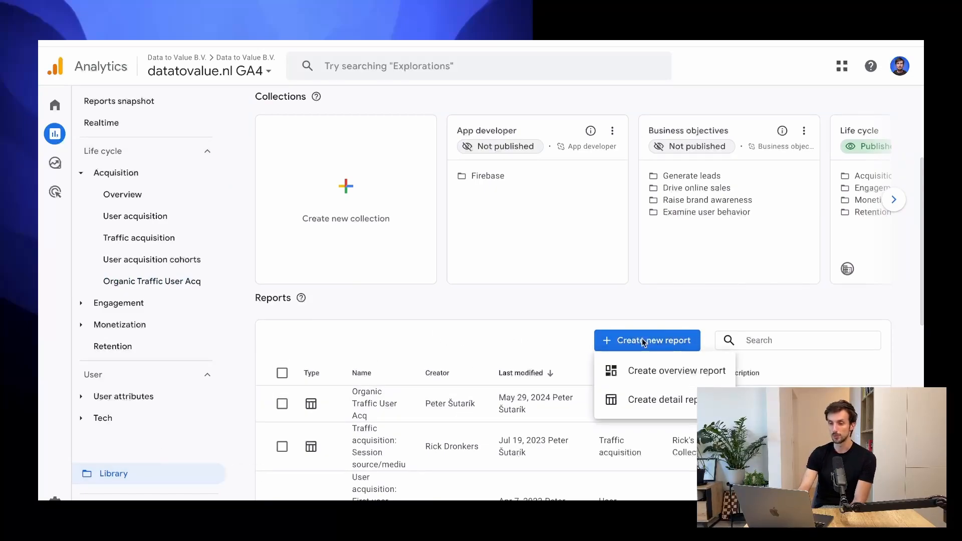
left_click(658, 371)
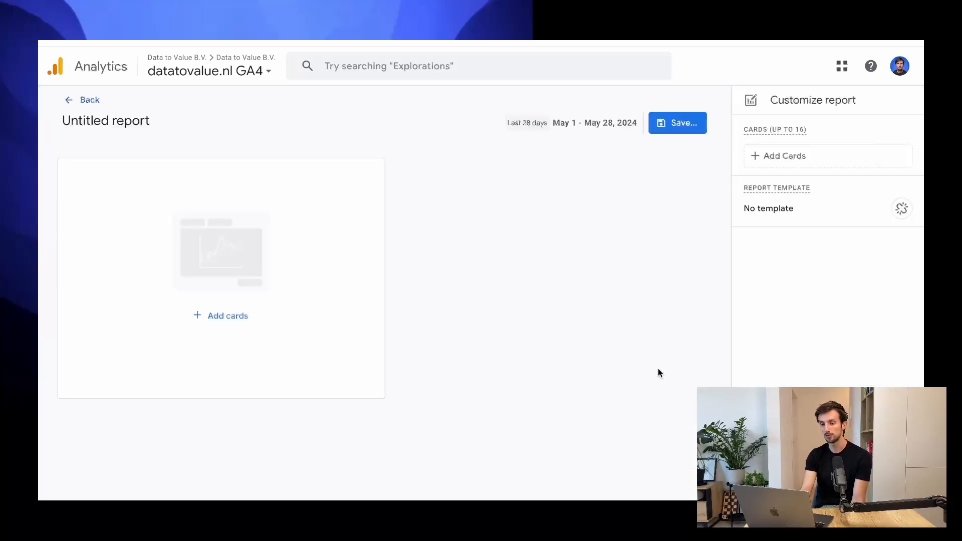
Add the Paid user stickiness, Buyer composition by last purchase date and Overview cards to the untitled overview report
left_click(805, 160)
scroll(509, 171, "down", 20)
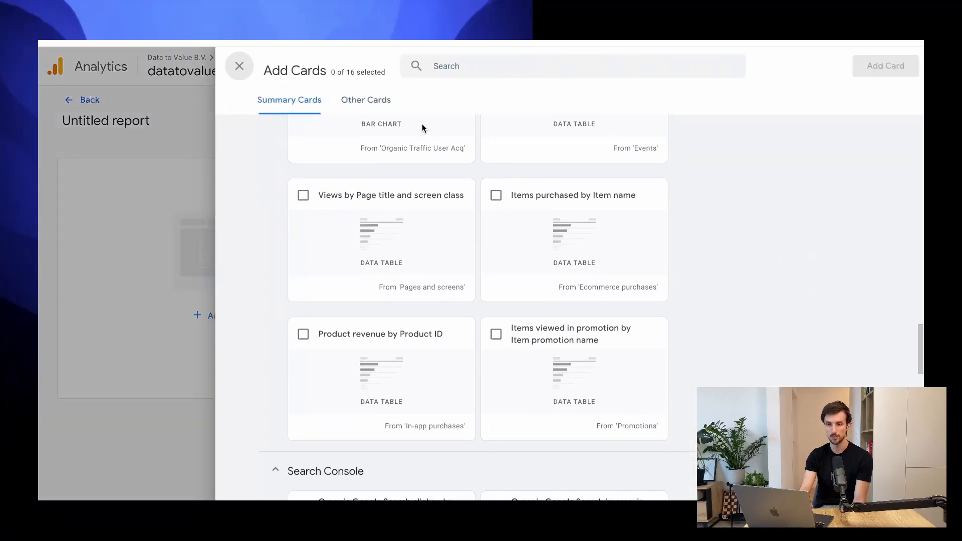
left_click(386, 106)
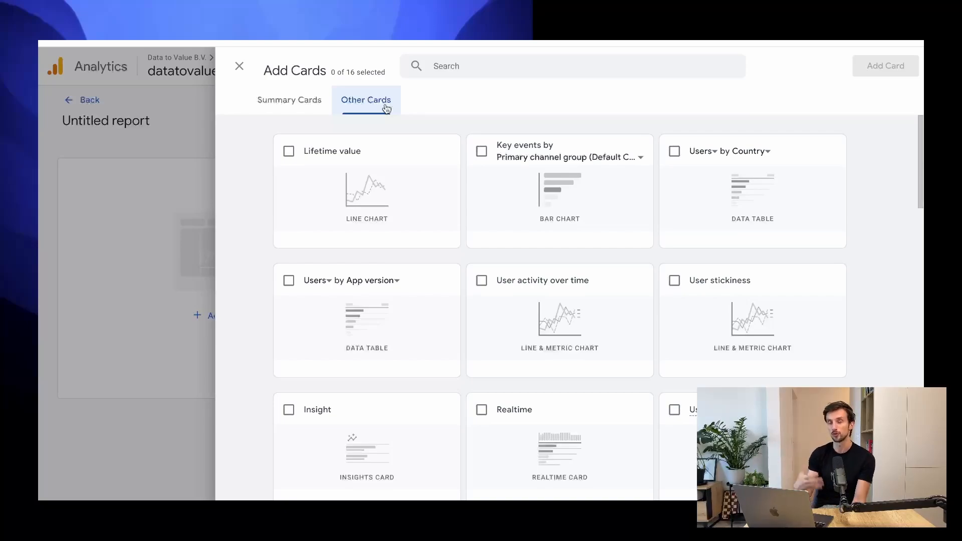
scroll(481, 280, "down", 10)
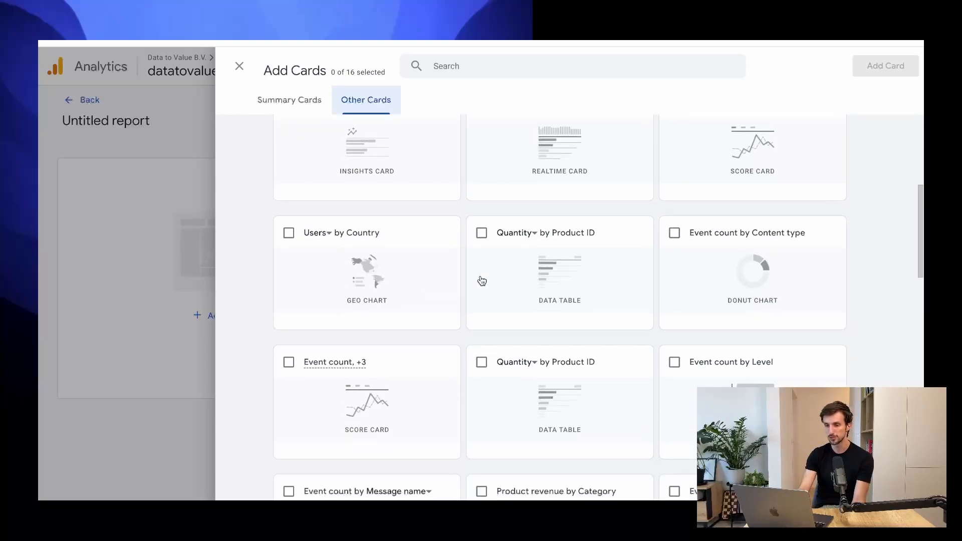
left_click(482, 255)
left_click(675, 254)
left_click(883, 65)
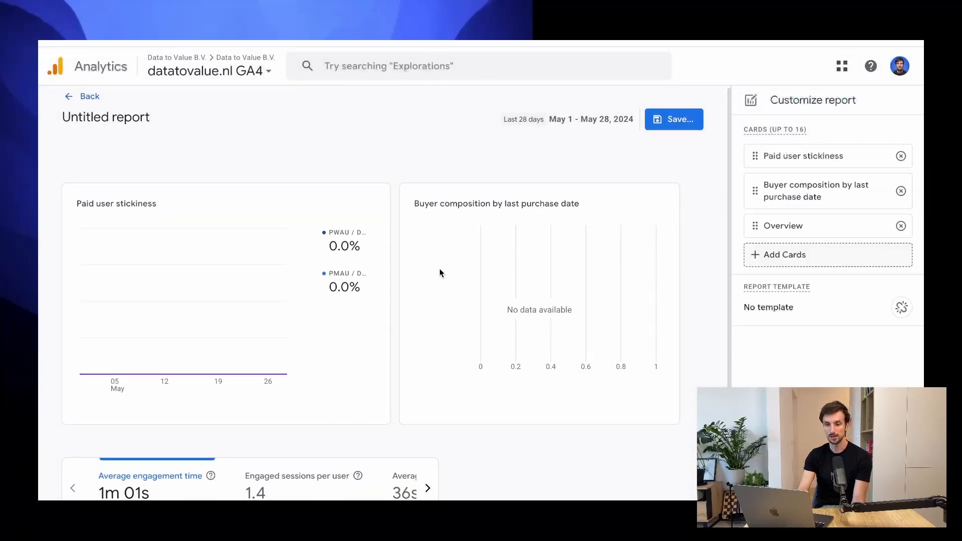
Save the overview report as a new report named "Report Overview"
scroll(440, 271, "down", 2)
scroll(490, 176, "up", 2)
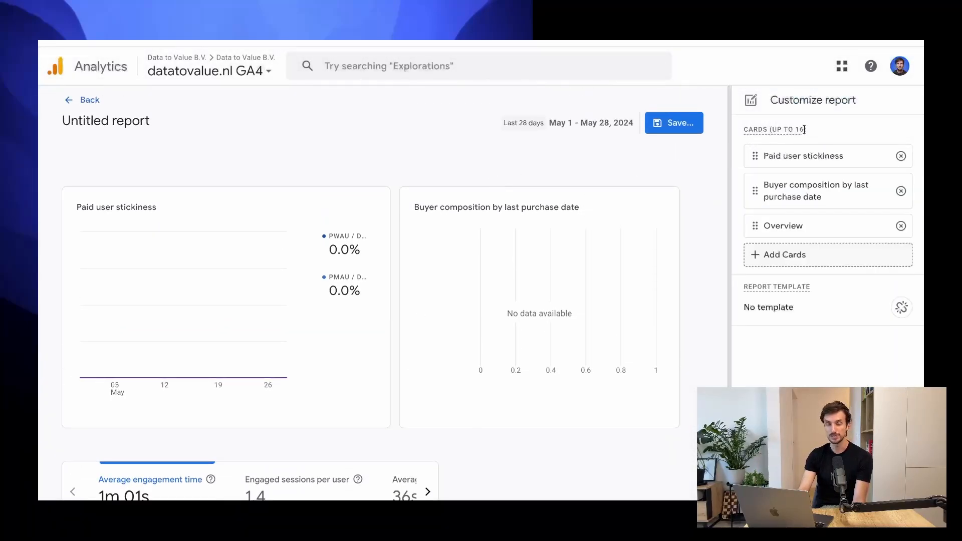
mouse_move(806, 130)
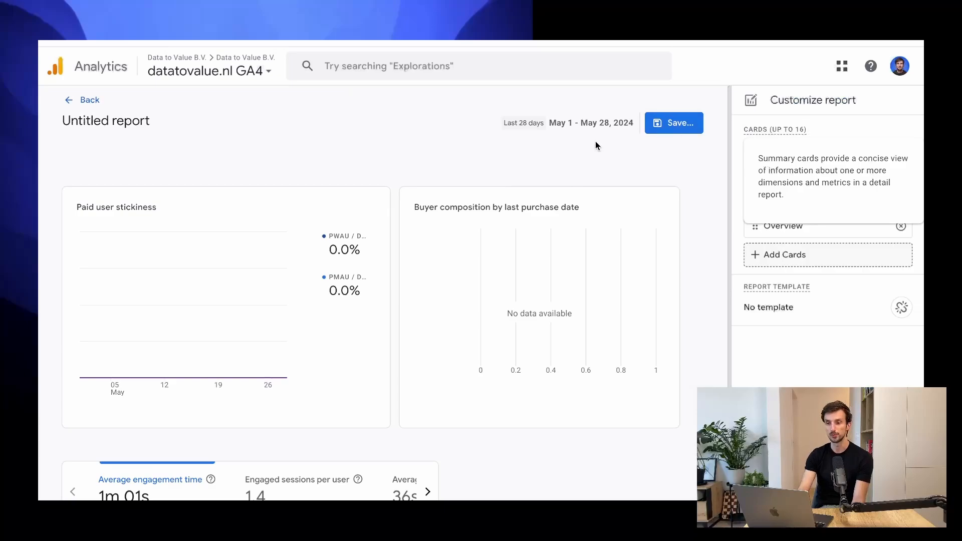
left_click(675, 123)
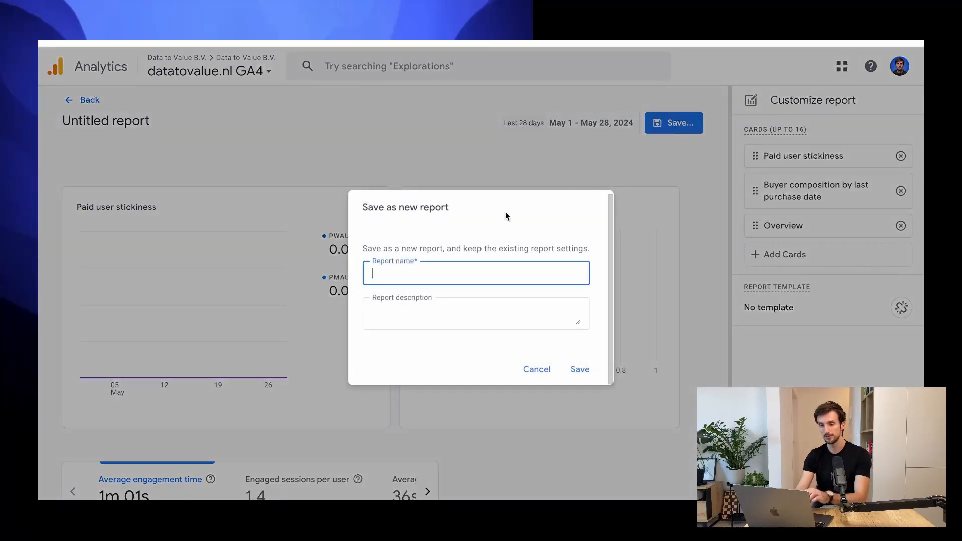
type("Report Overview")
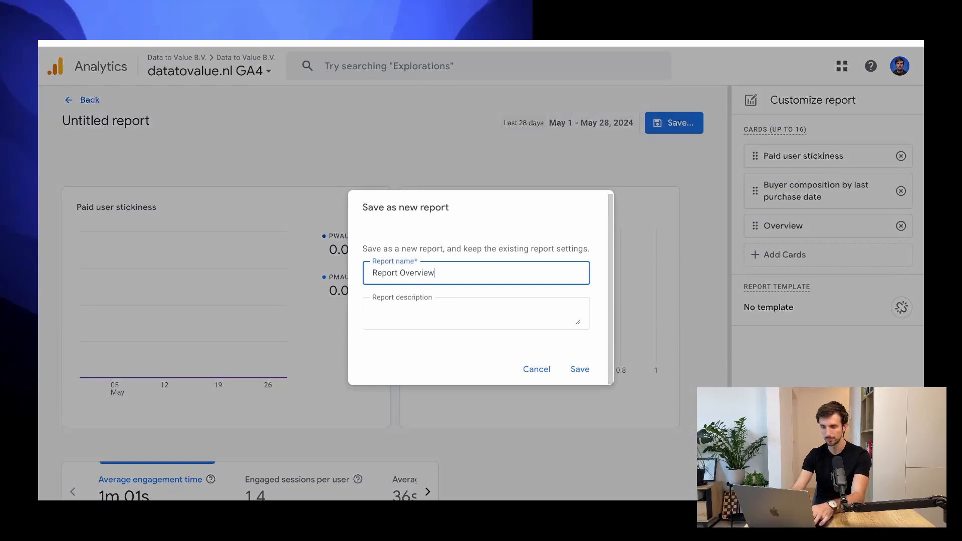
left_click(578, 368)
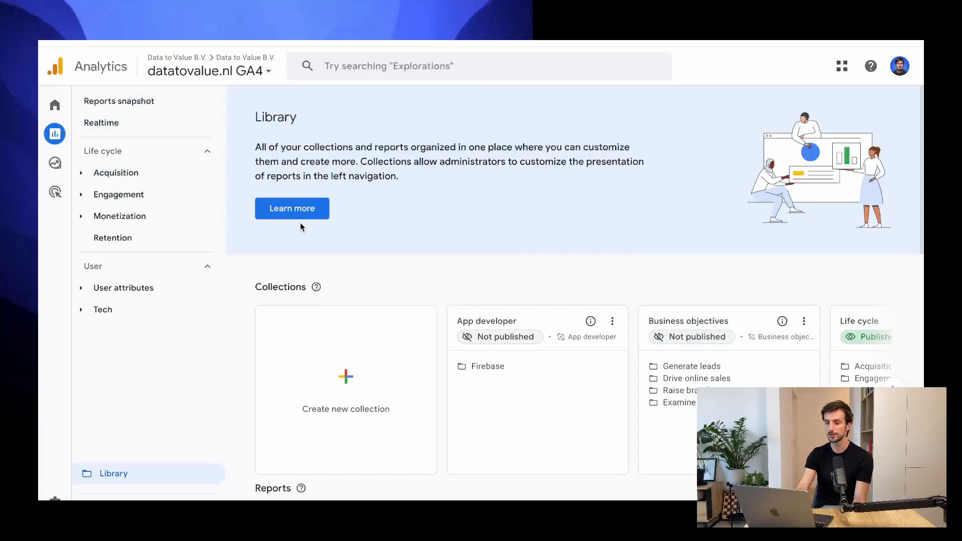
Create a new detail report from the library, starting from Blank instead of a template
scroll(572, 350, "down", 2)
scroll(623, 407, "down", 1)
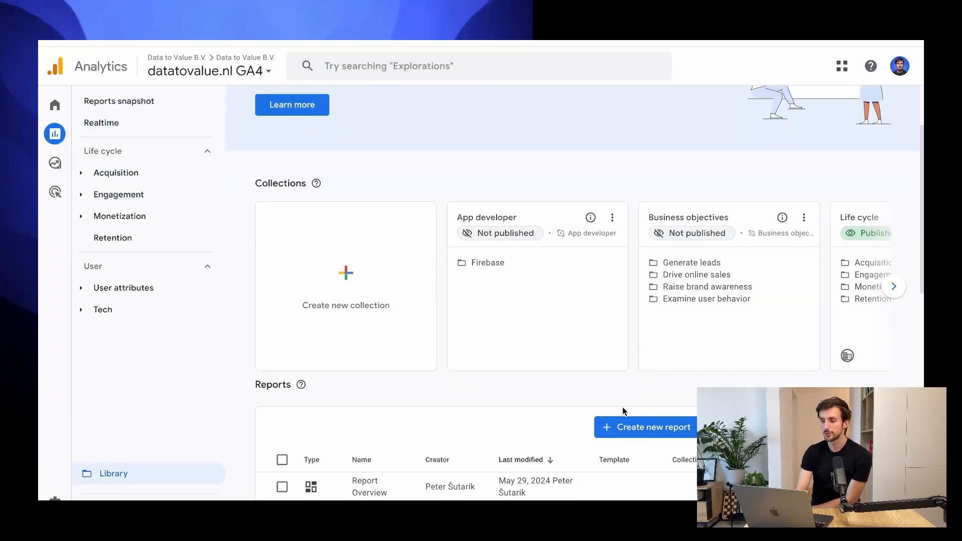
left_click(631, 421)
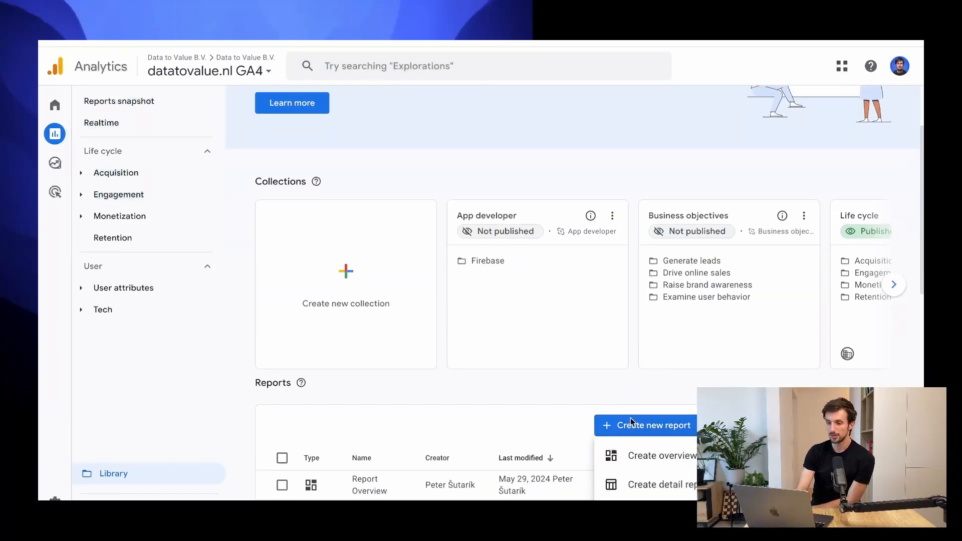
left_click(634, 484)
scroll(610, 276, "down", 1)
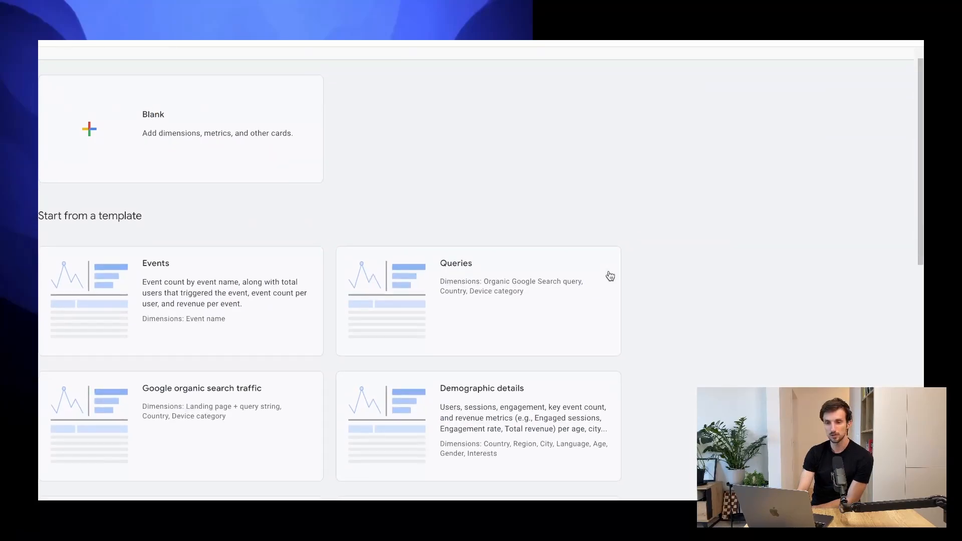
scroll(227, 130, "down", 5)
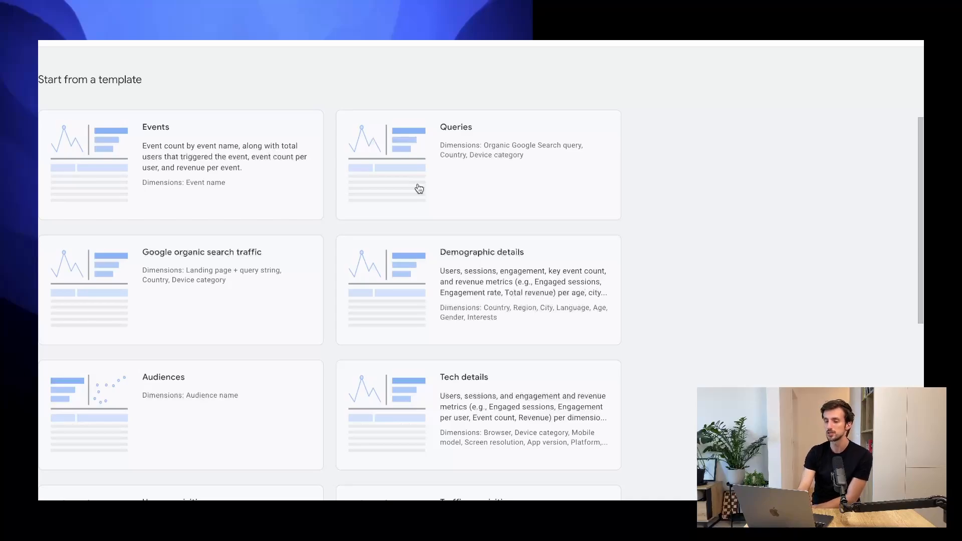
scroll(420, 189, "up", 5)
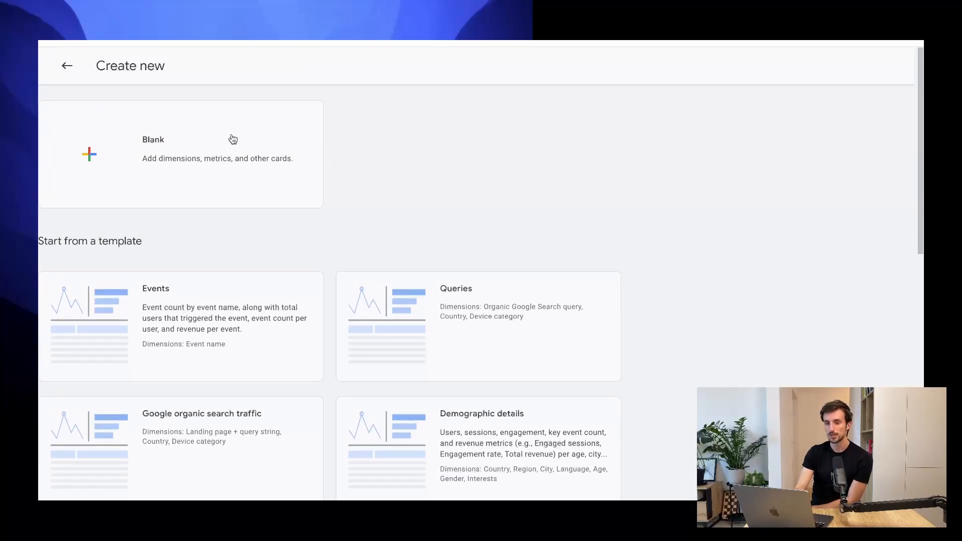
left_click(239, 140)
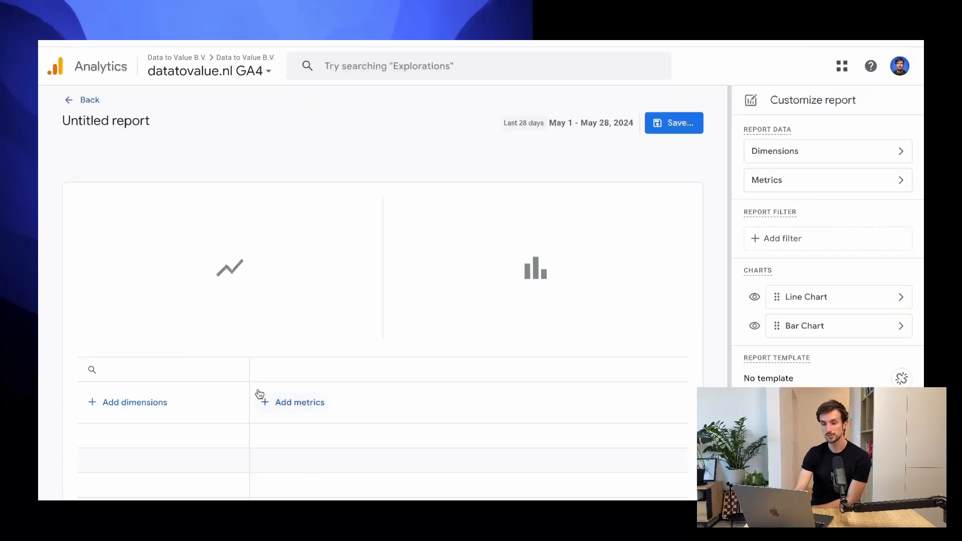
Add Session Custom Channel Grouping as the report's primary dimension and apply it
left_click(146, 401)
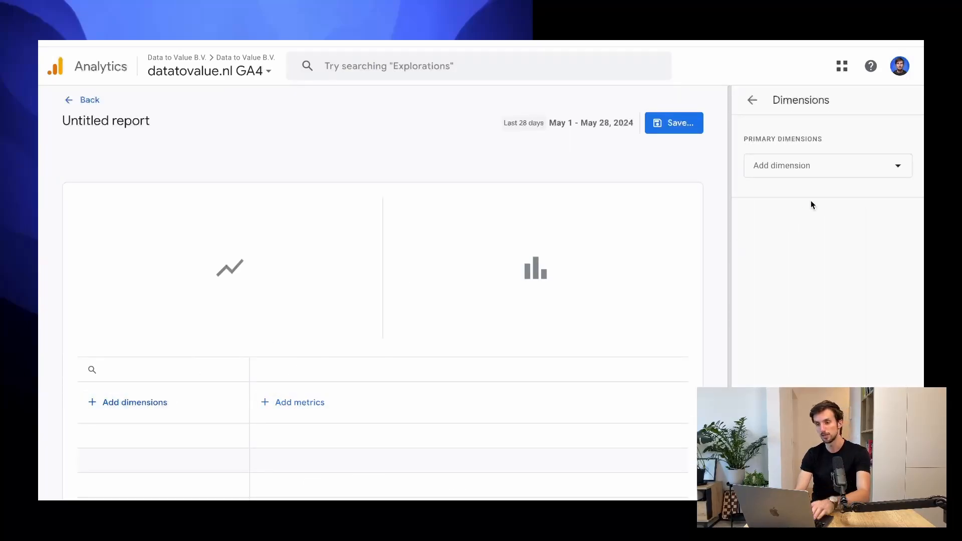
left_click(835, 164)
type("session")
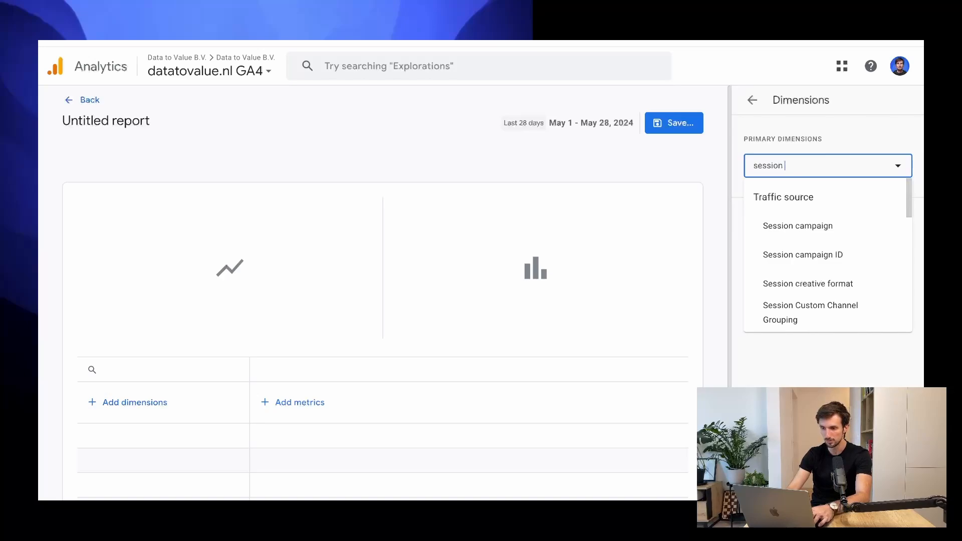
scroll(802, 284, "down", 1)
left_click(842, 273)
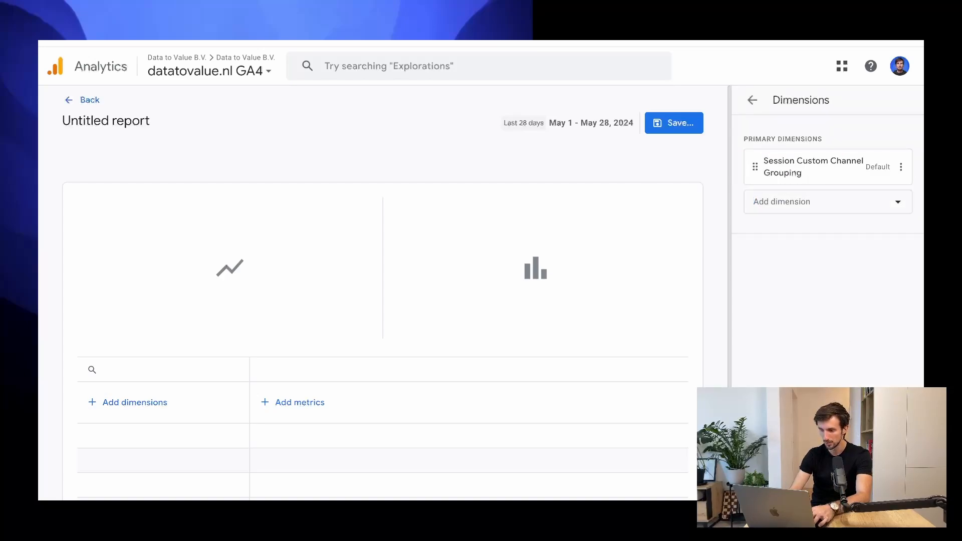
left_click(892, 482)
Add the metrics Total users, Sessions and Bounce rate to the detail report and apply them
left_click(304, 402)
left_click(763, 173)
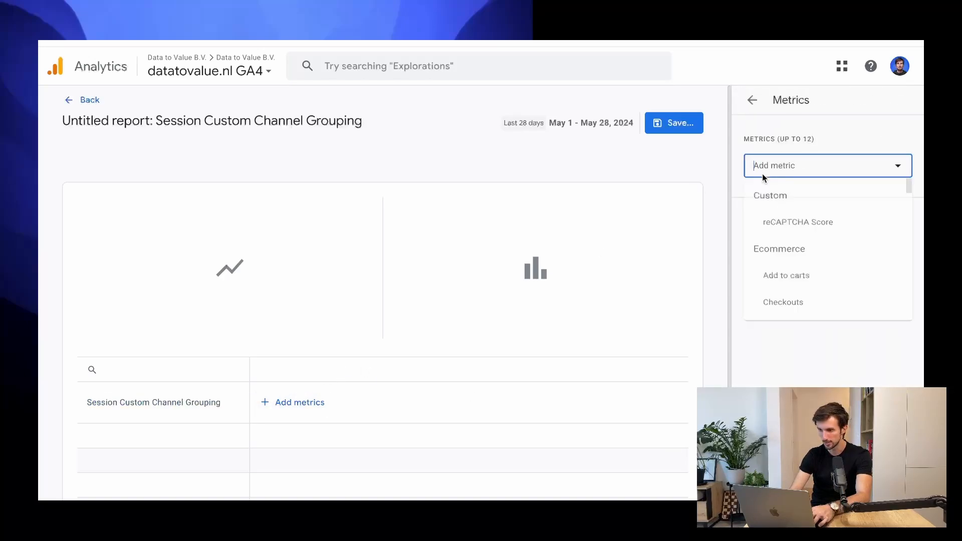
type("total user")
left_click(774, 230)
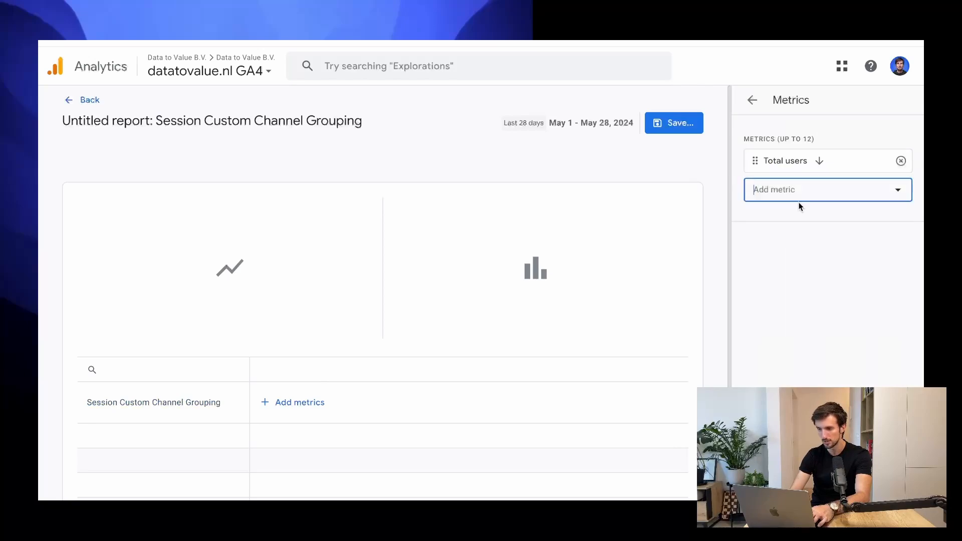
type("sessions")
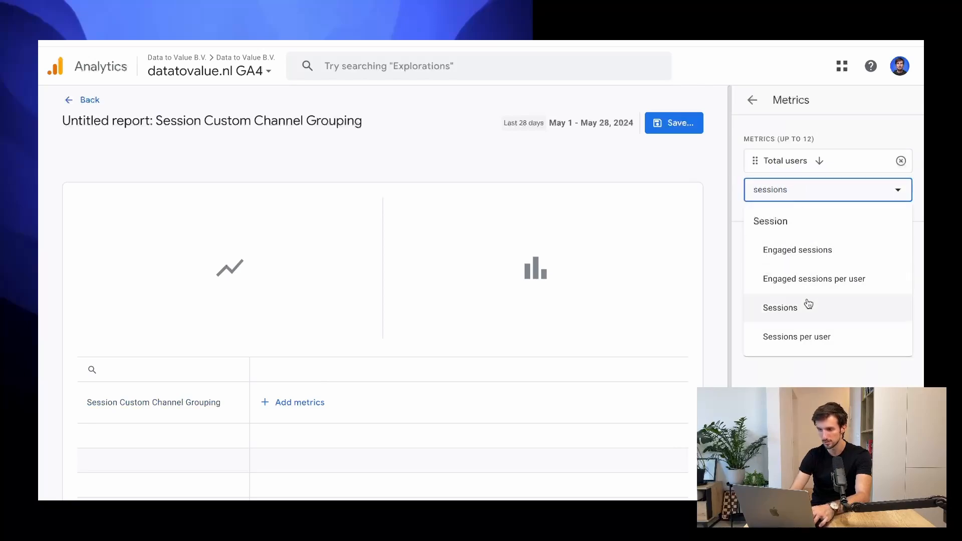
left_click(808, 304)
type("bo")
left_click(827, 291)
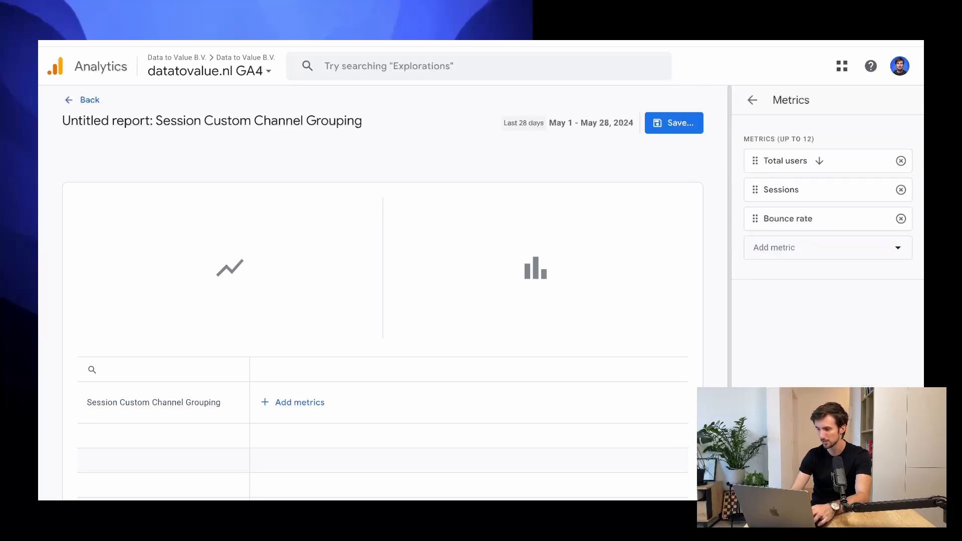
scroll(581, 352, "down", 3)
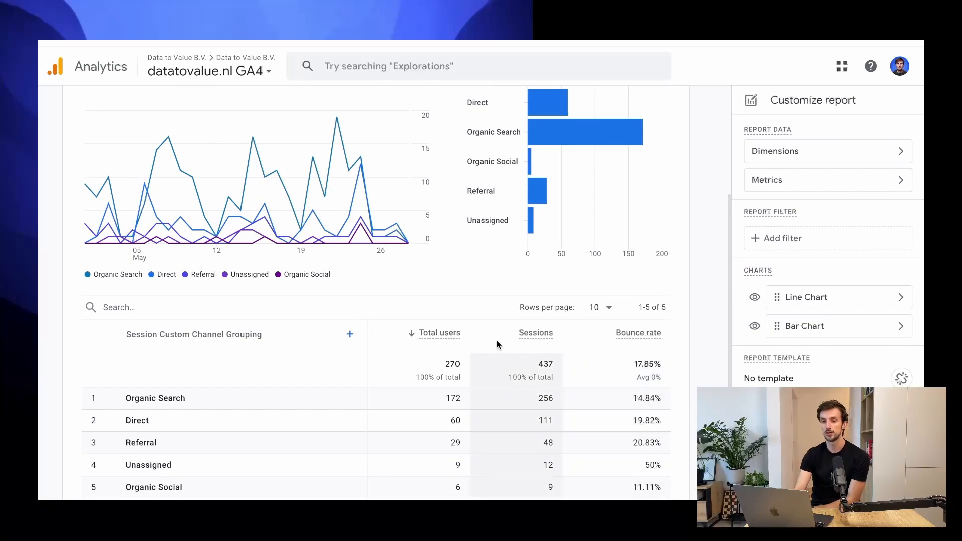
Check the table's additional dimension option and the report's primary dimension settings
left_click(349, 338)
left_click(349, 335)
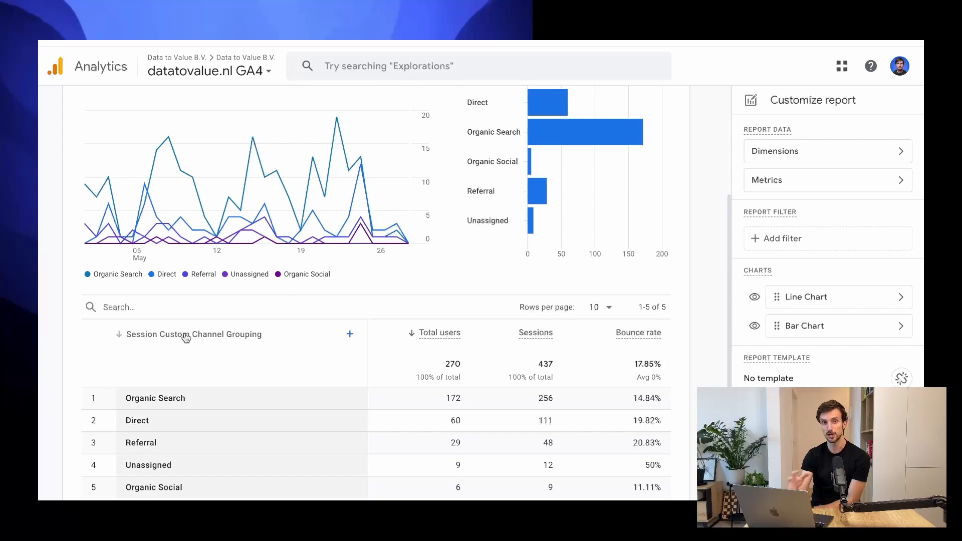
left_click(823, 147)
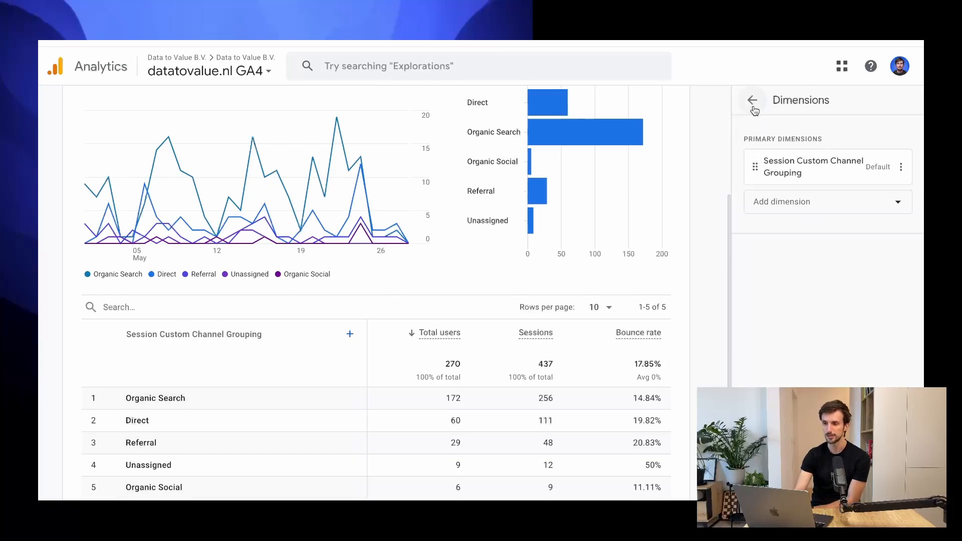
left_click(752, 103)
Hide the detail report's bar chart and save the report as "Custom Session Channel Grouping"
left_click(754, 326)
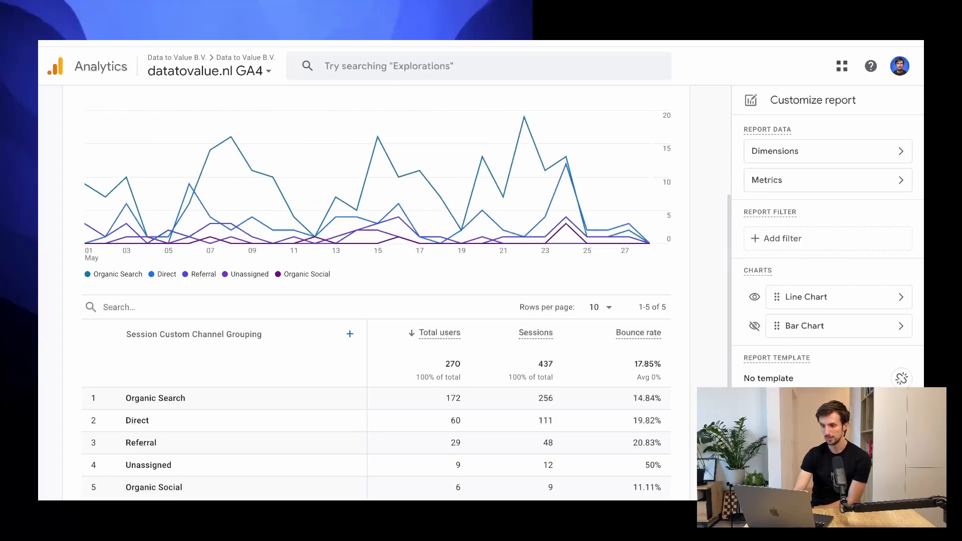
scroll(700, 193, "up", 3)
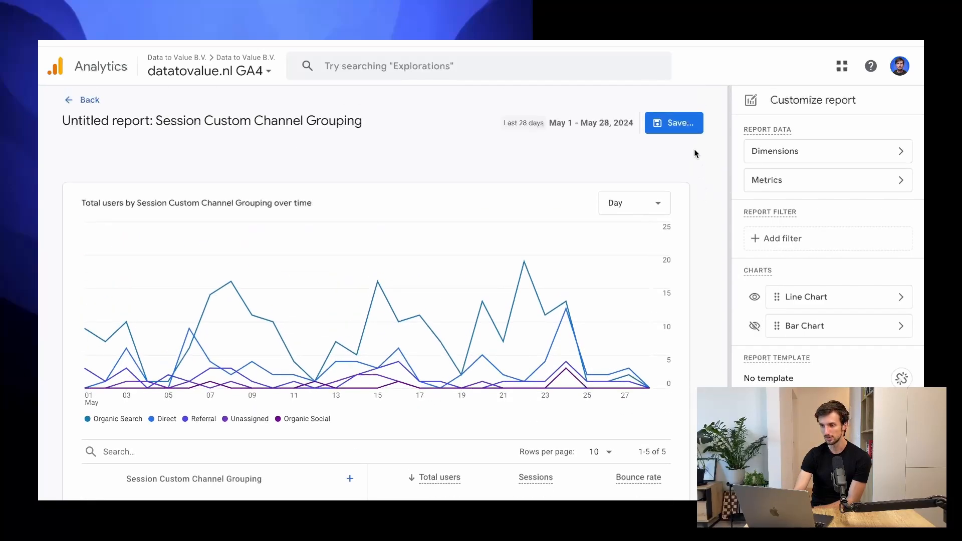
left_click(695, 124)
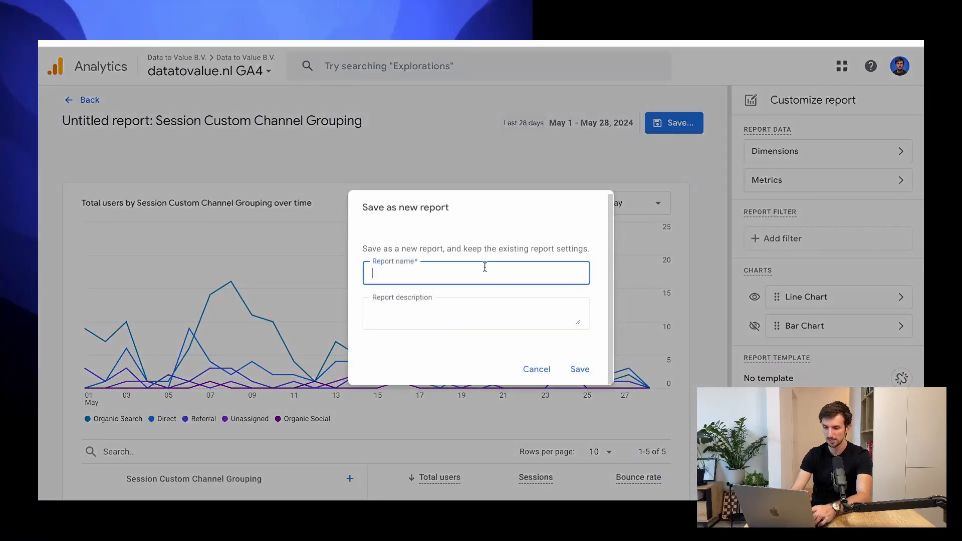
type("Custom Se")
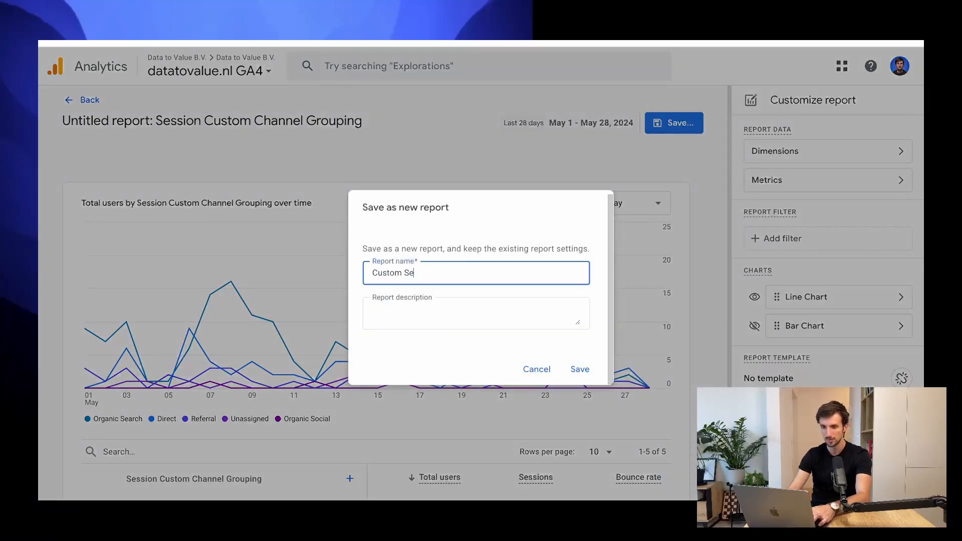
type("ssion Channel Grouping")
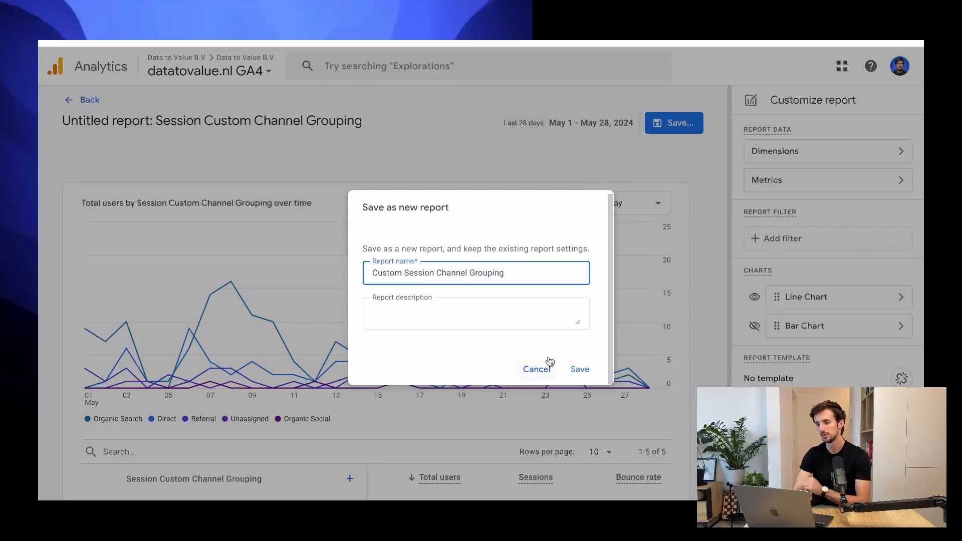
left_click(570, 370)
left_click(88, 102)
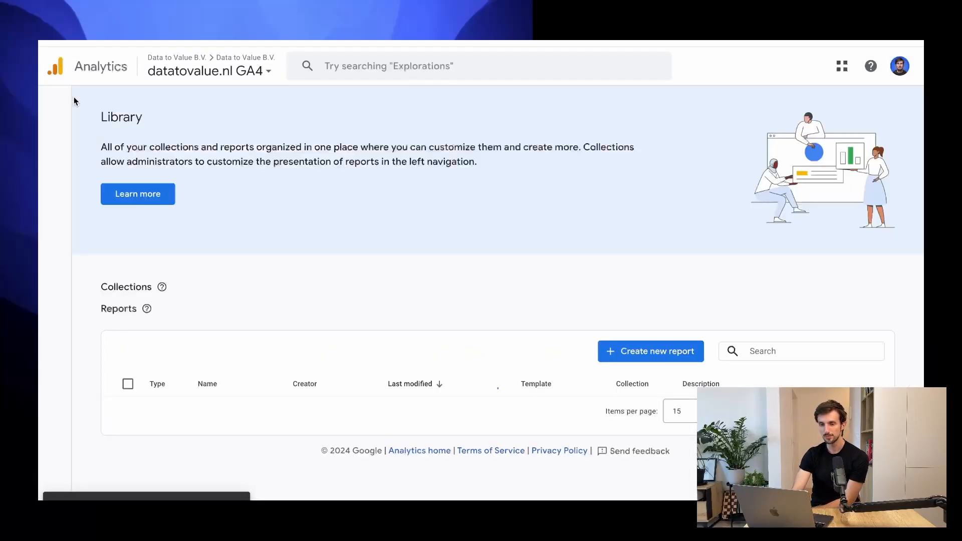
Edit the Life cycle collection and add the Custom Session Channel Grouping detail report to the Acquisition topic, below User acquisition
scroll(387, 294, "down", 4)
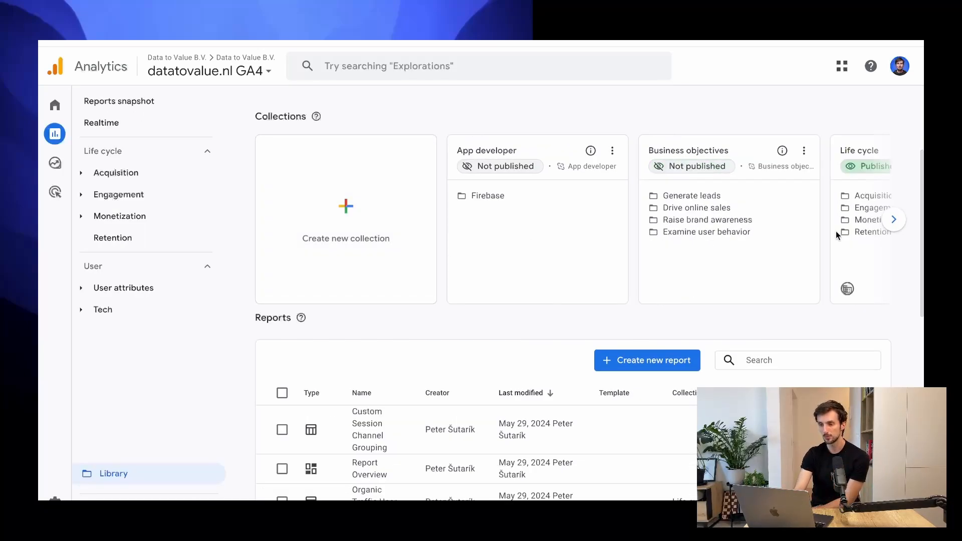
left_click(894, 221)
left_click(455, 151)
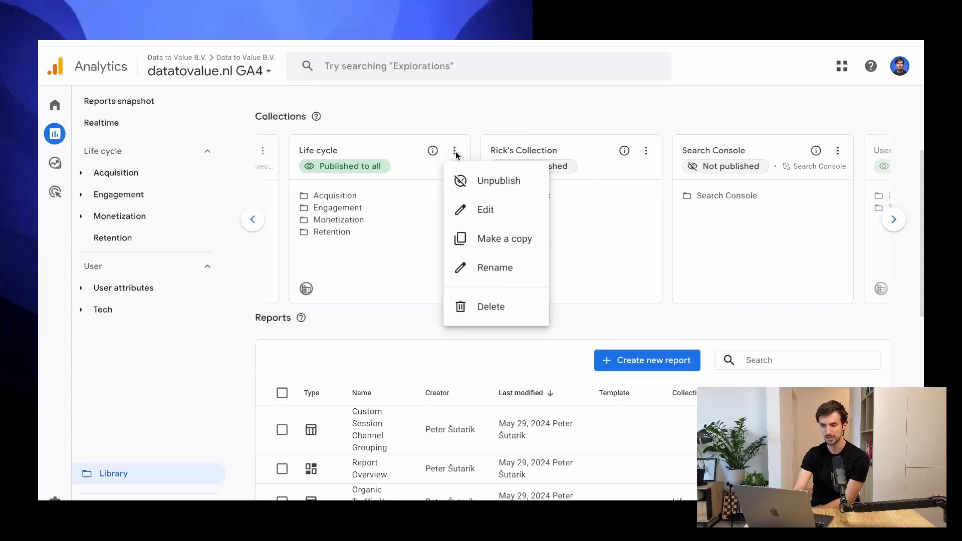
left_click(497, 212)
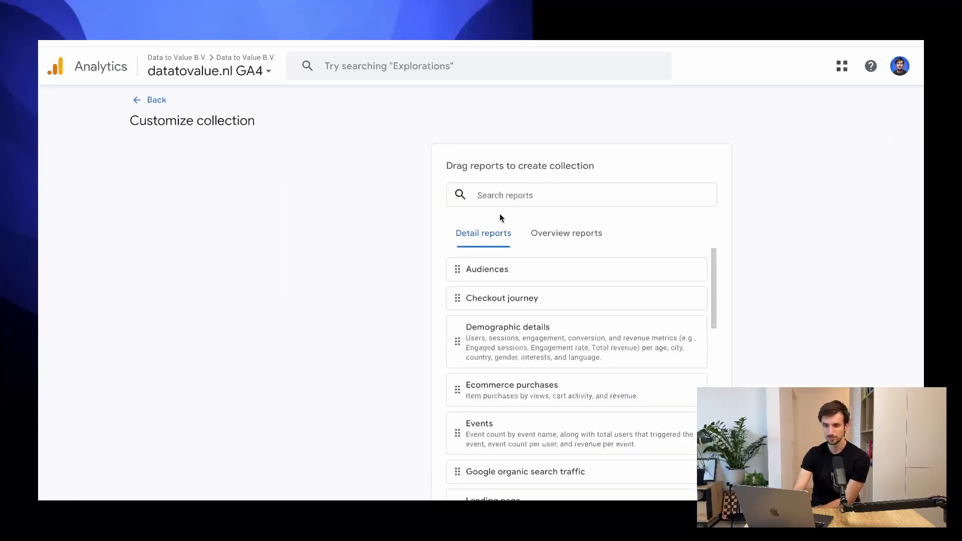
left_click(493, 184)
type("Custo")
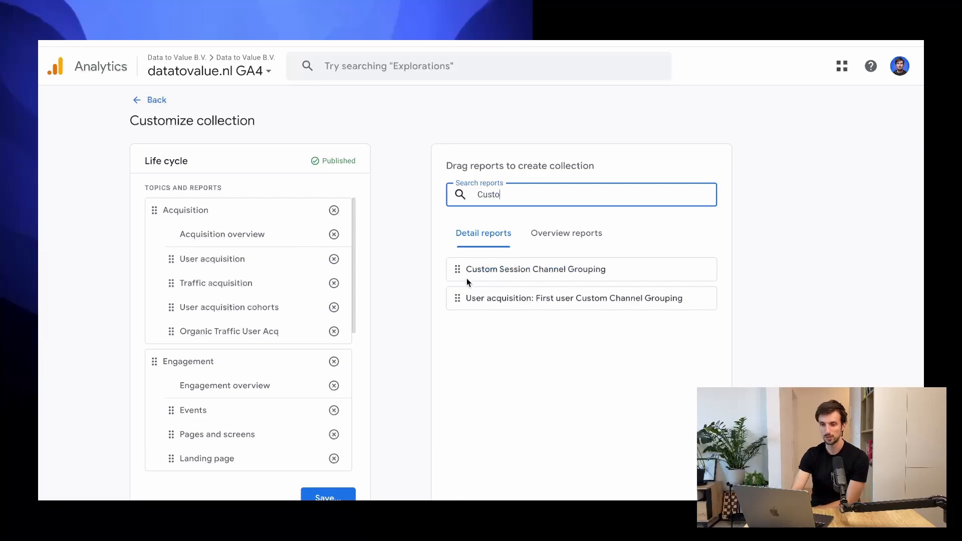
left_click_drag(458, 271, 260, 294)
Try to add the Report Overview overview report to the Life cycle collection's Acquisition topic
left_click(542, 235)
double_click(541, 194)
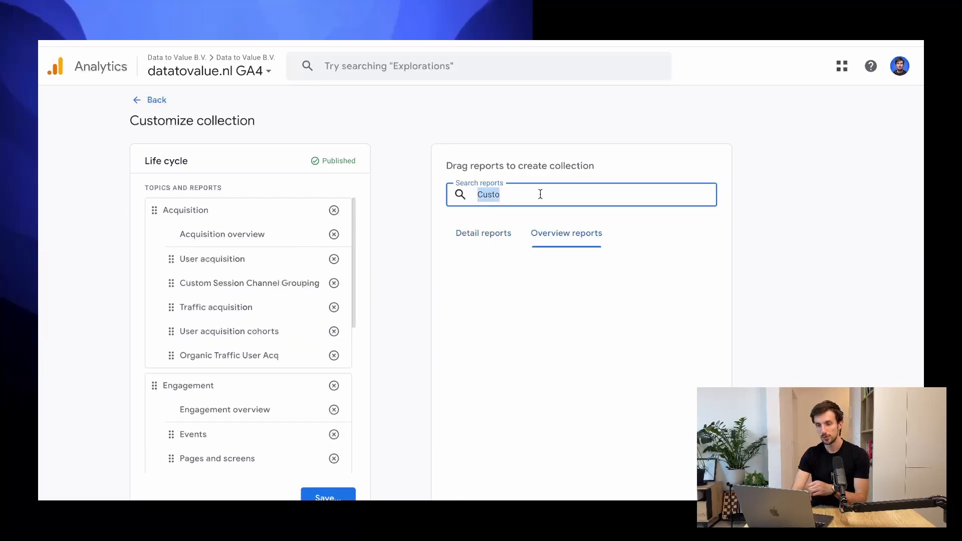
type("Over")
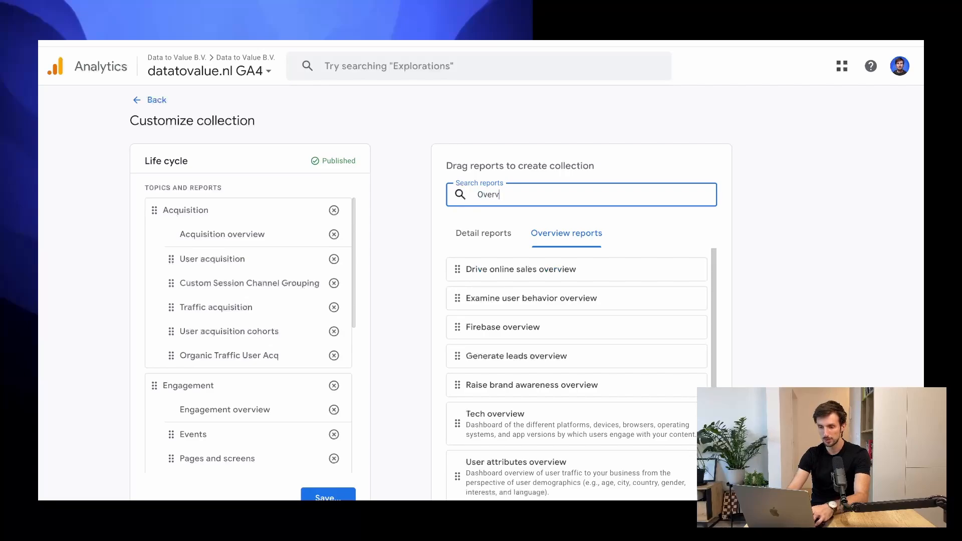
type("v")
key("BackSpace")
key("BackSpace")
key("BackSpace")
key("BackSpace")
key("BackSpace")
scroll(612, 318, "down", 8)
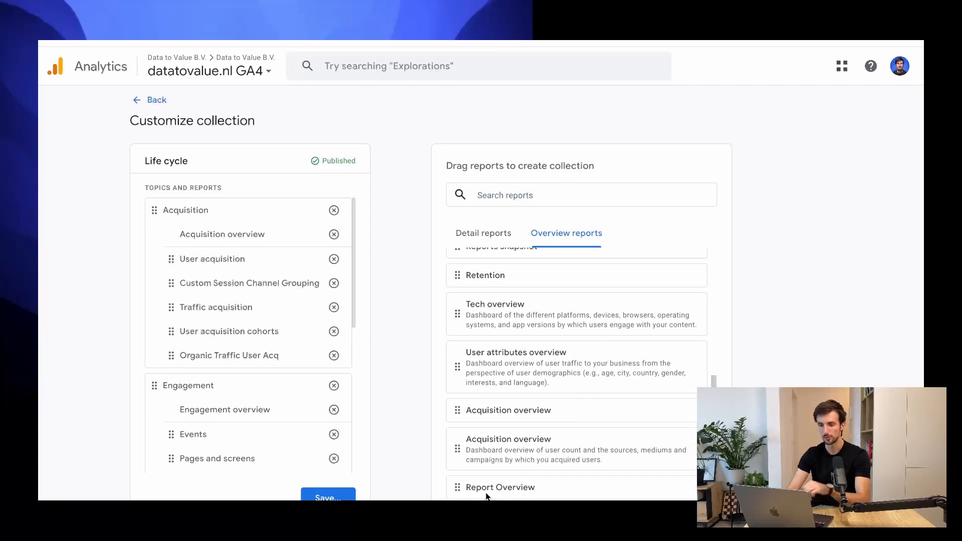
left_click_drag(450, 489, 246, 274)
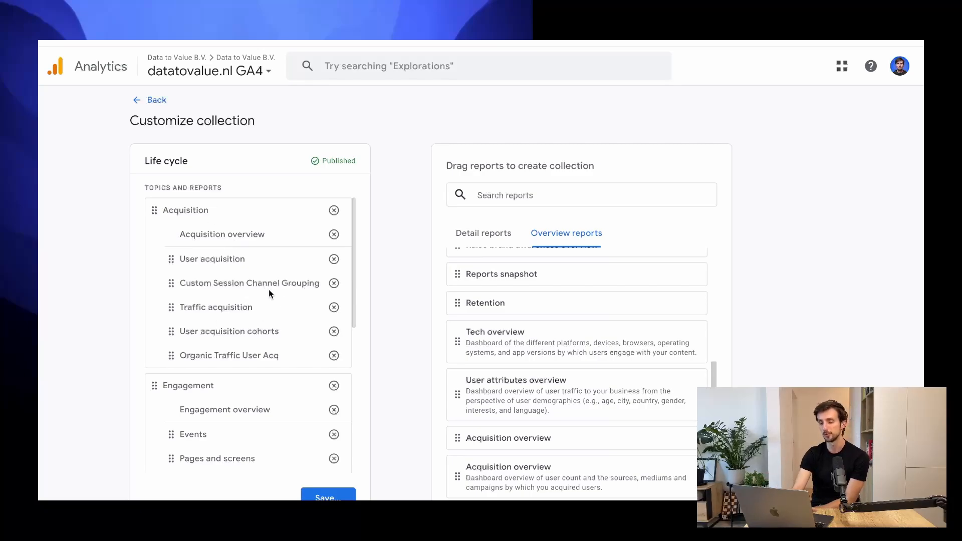
left_click(331, 496)
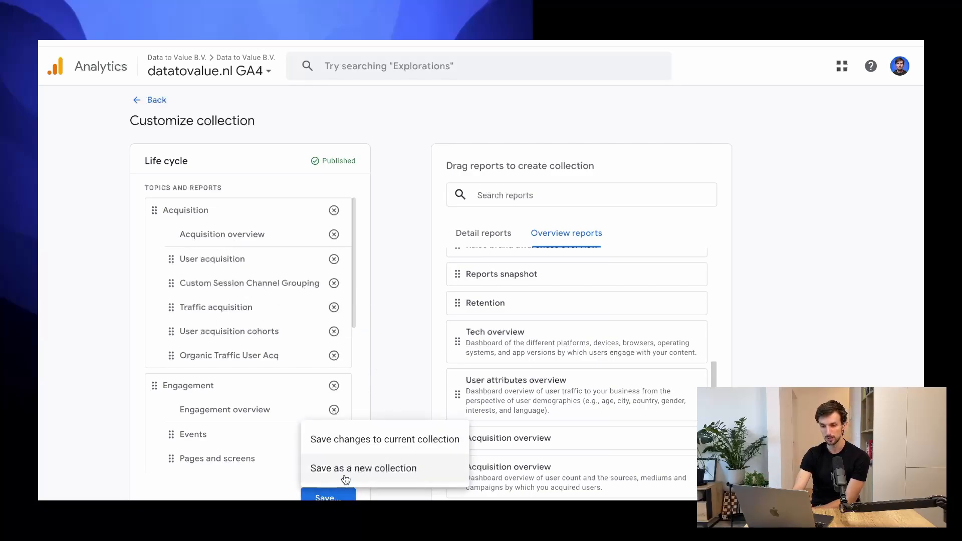
left_click(346, 469)
left_click(543, 375)
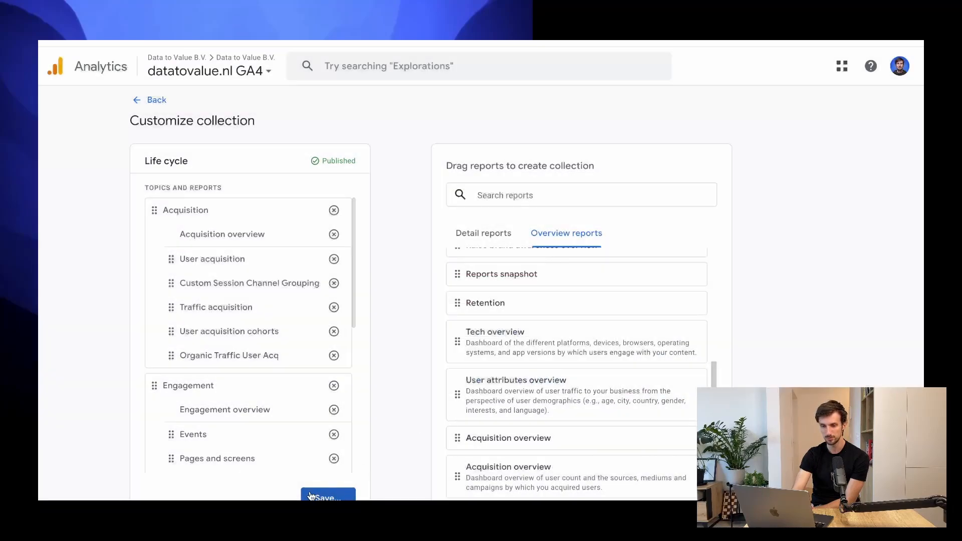
Save the changes to the current Life cycle collection and open the Custom Session Channel Grouping report under Acquisition
left_click(310, 497)
left_click(369, 444)
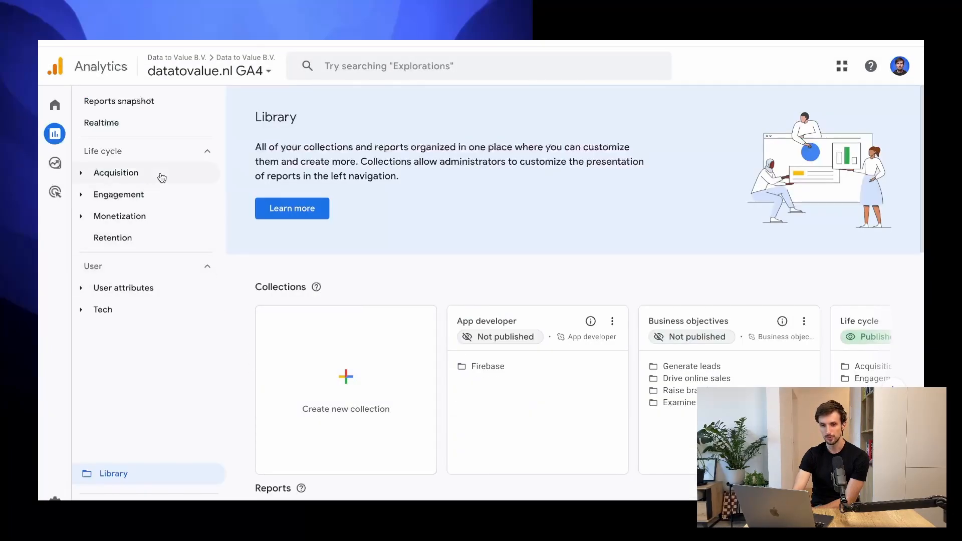
left_click(162, 176)
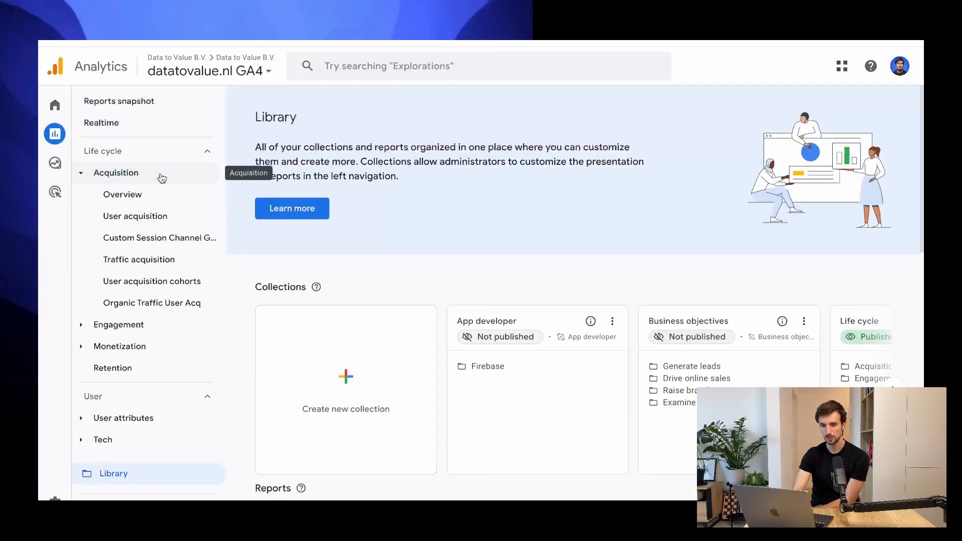
left_click(163, 239)
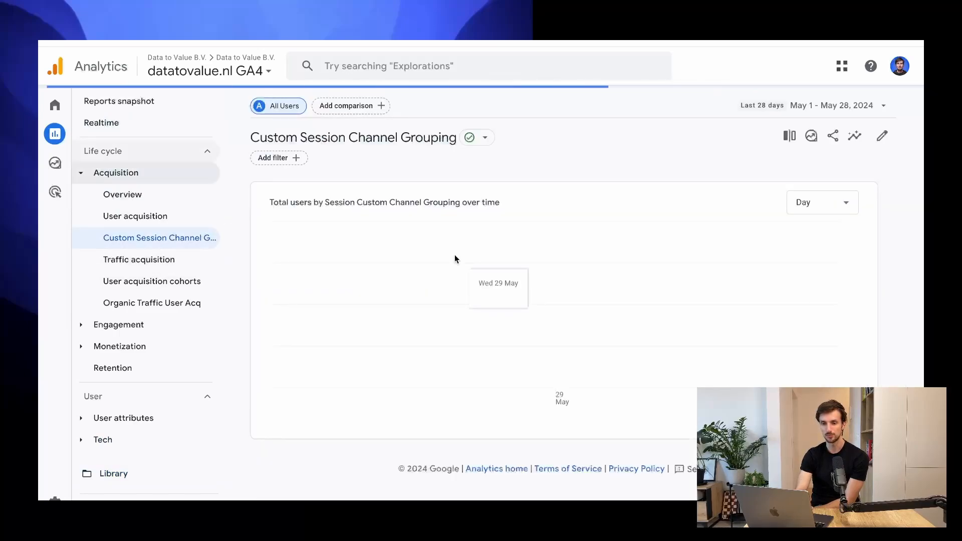
Open the Monetization overview and review which reports the Monetization topic contains
left_click(119, 346)
left_click(135, 342)
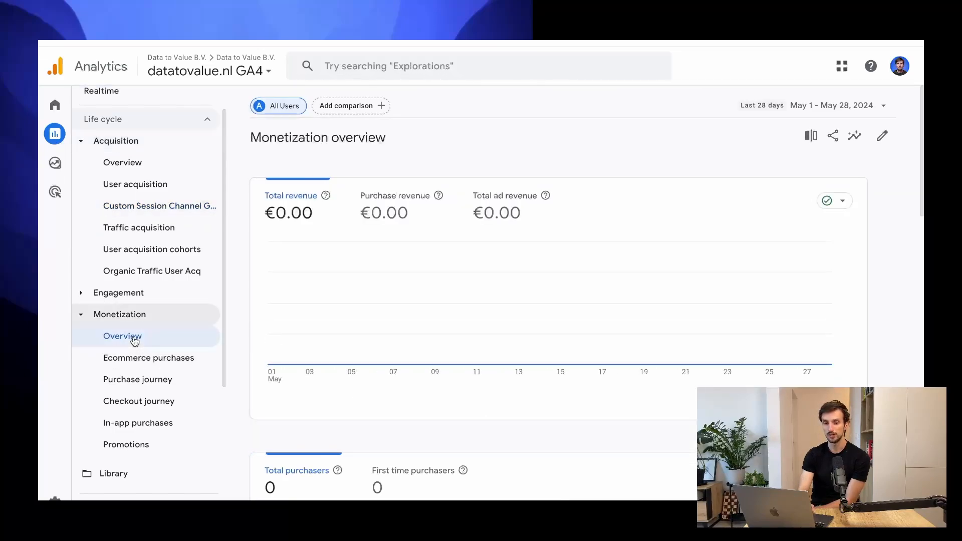
scroll(134, 341, "down", 1)
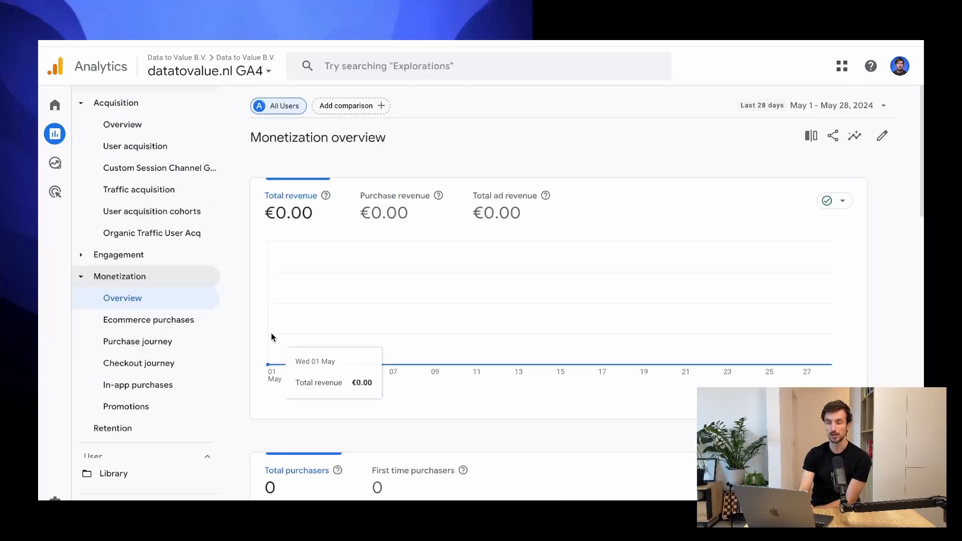
scroll(166, 361, "down", 2)
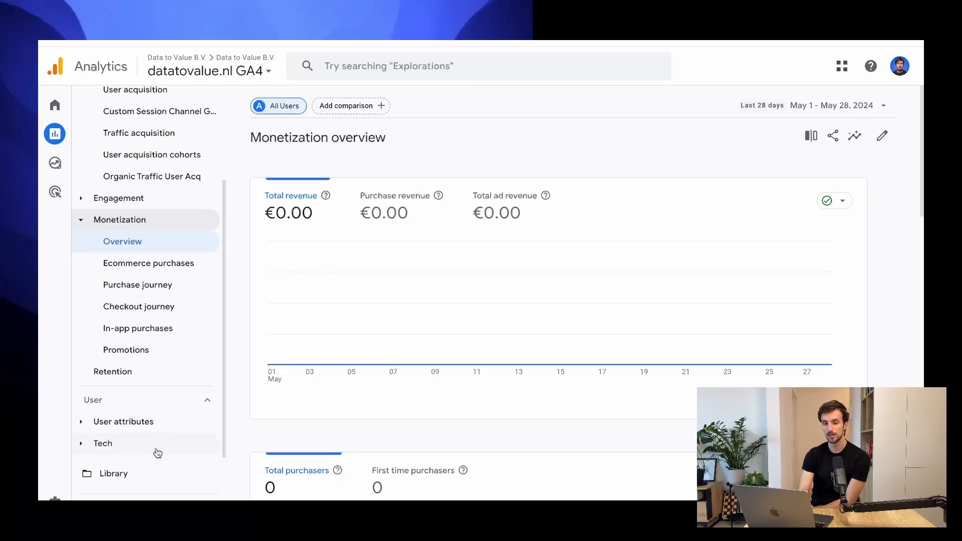
Return to the library, edit the Life cycle collection and remove its Monetization topic
left_click(157, 484)
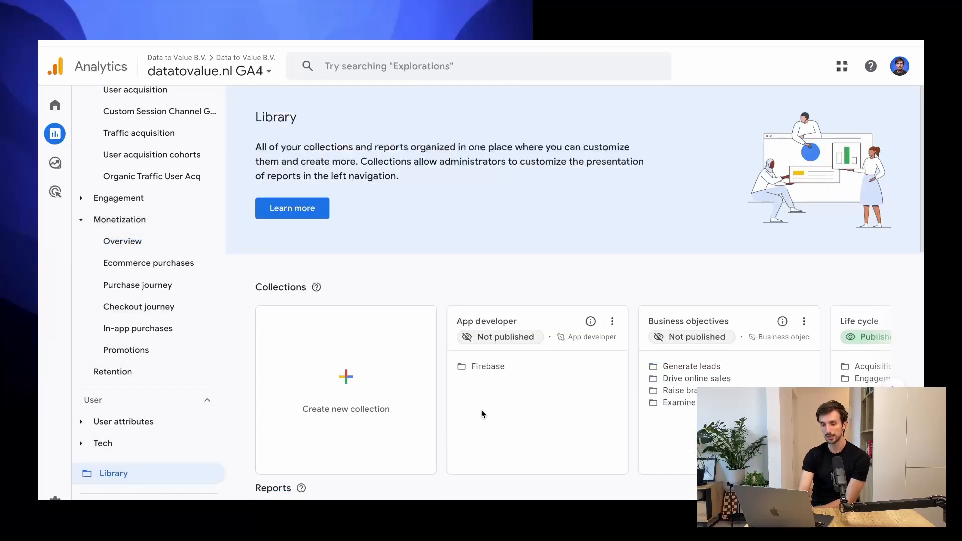
left_click(892, 387)
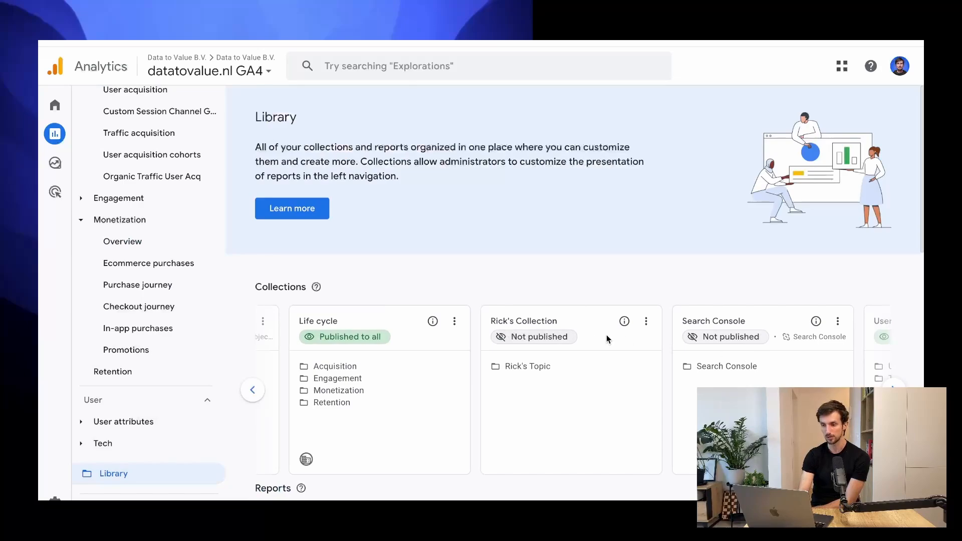
left_click(253, 390)
left_click(842, 321)
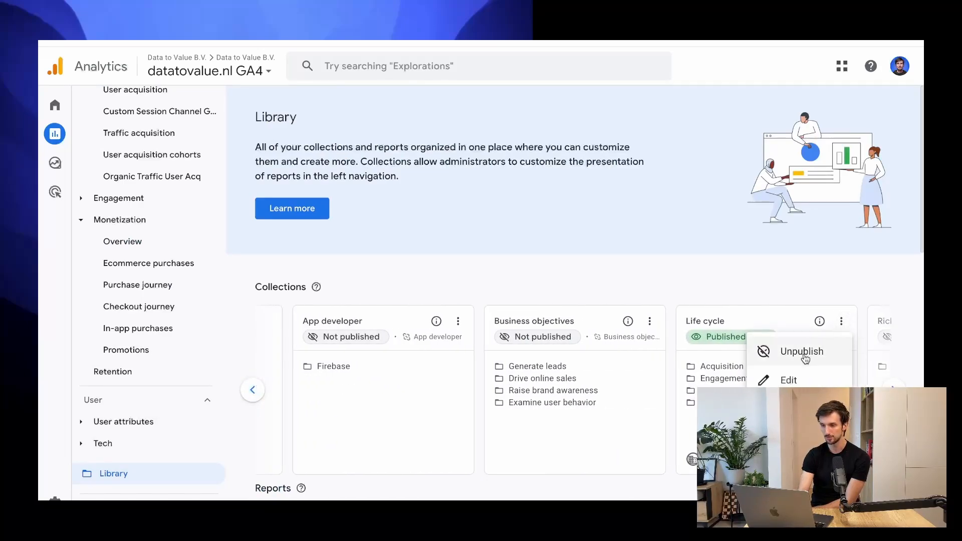
left_click(797, 381)
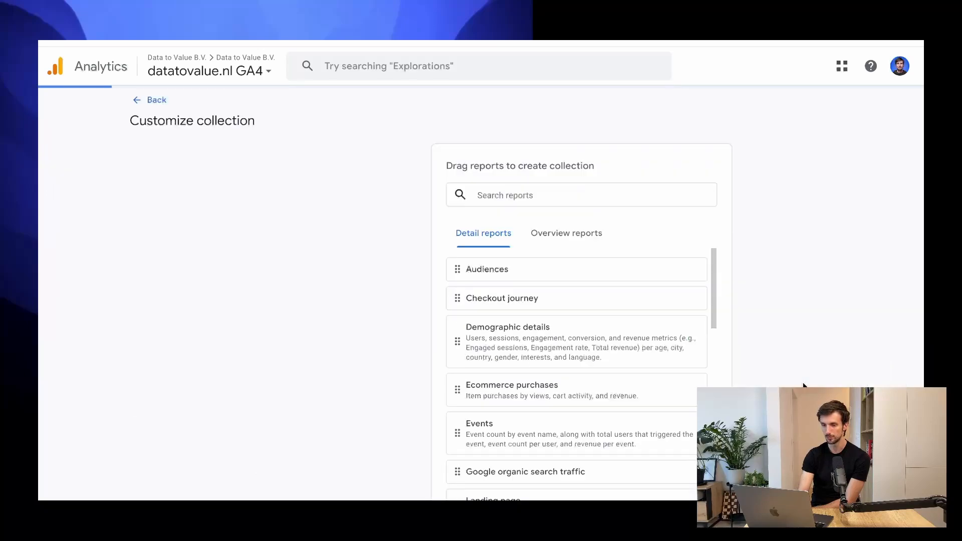
scroll(299, 359, "down", 5)
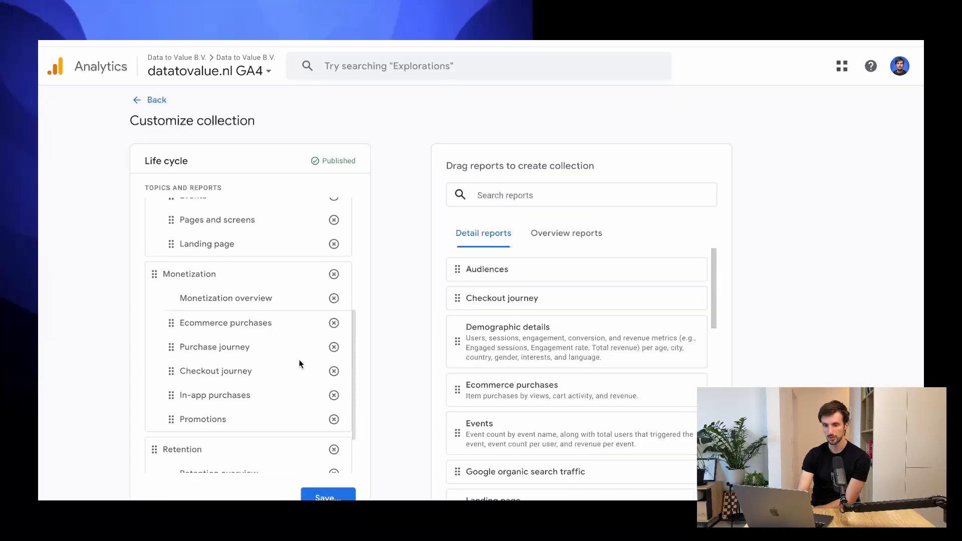
left_click(333, 278)
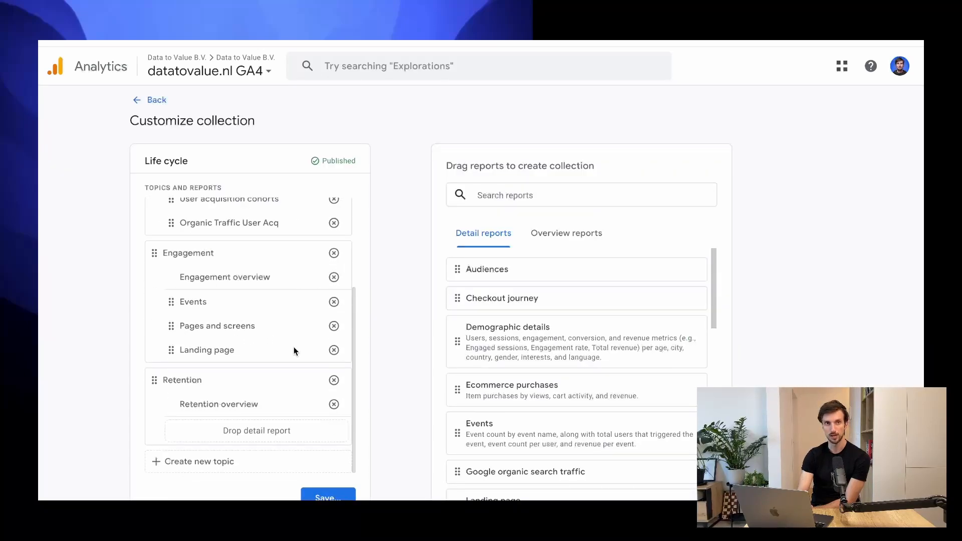
Save the topic removal to the current collection and check the Engagement topic's reports in the navigation
left_click(329, 496)
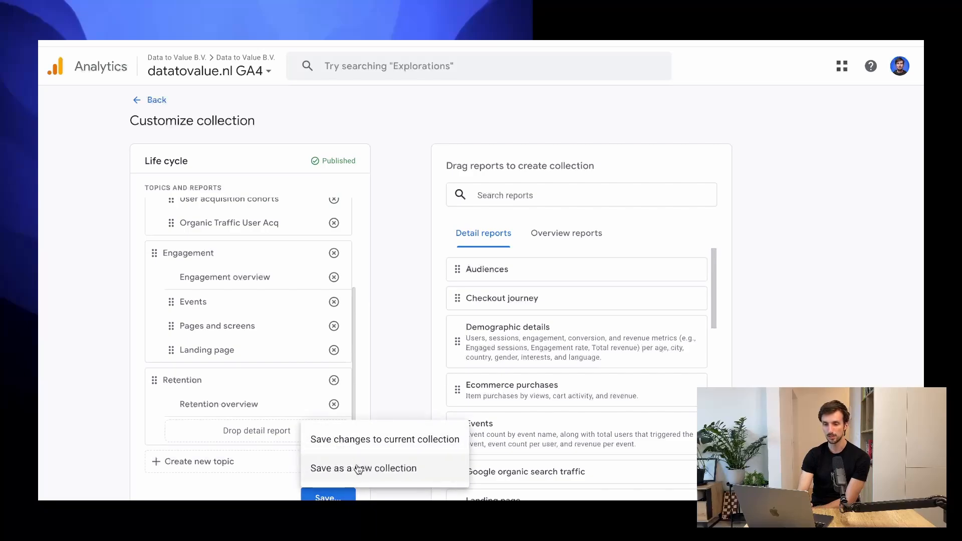
left_click(360, 440)
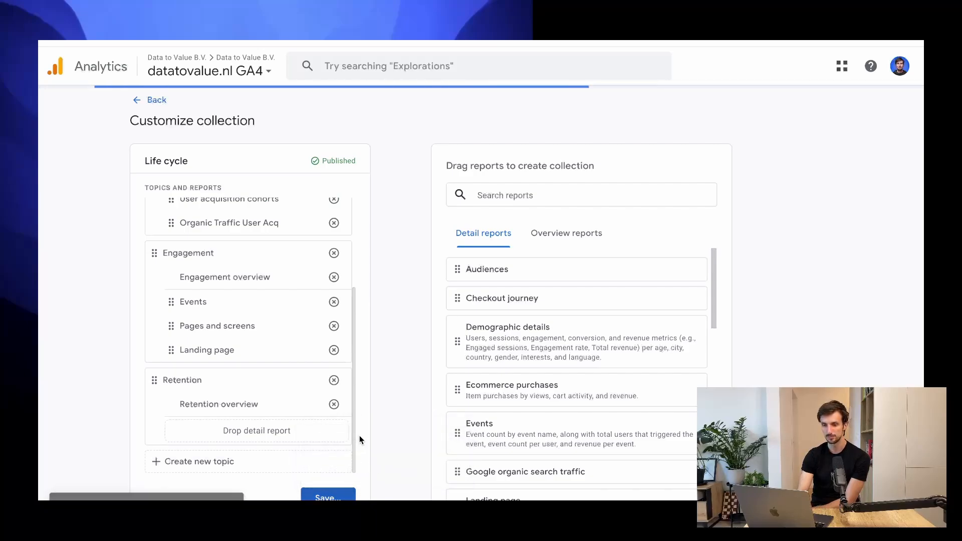
left_click(142, 193)
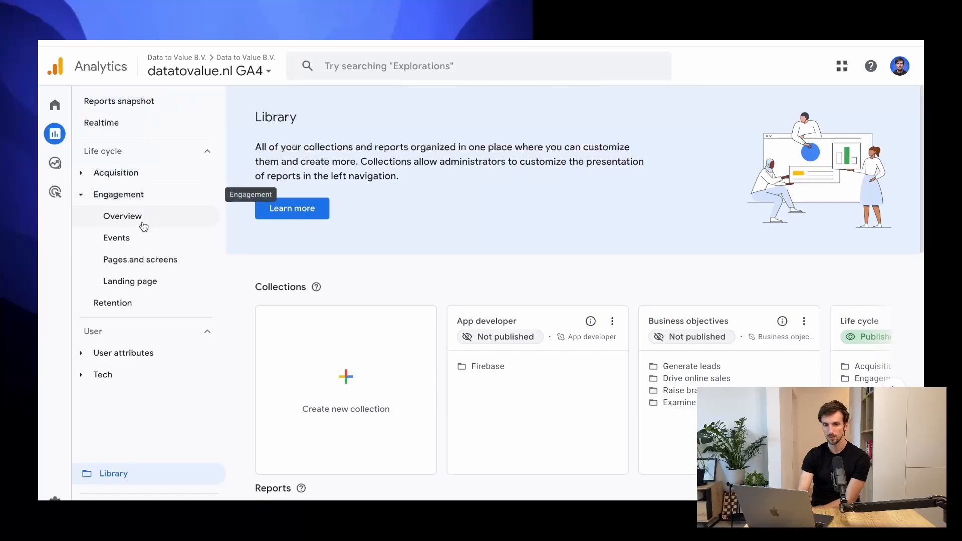
left_click(129, 197)
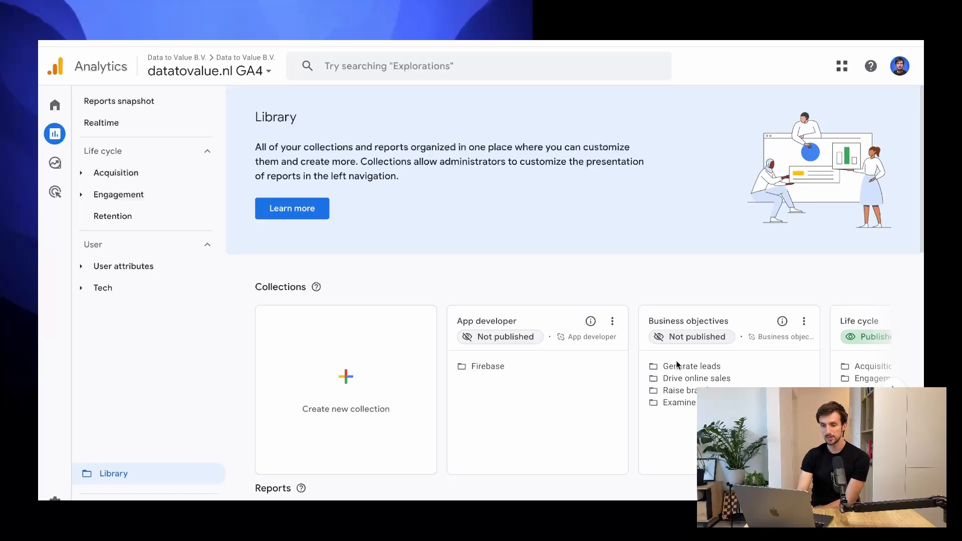
Publish the Search Console collection from the library
scroll(732, 411, "right", 10)
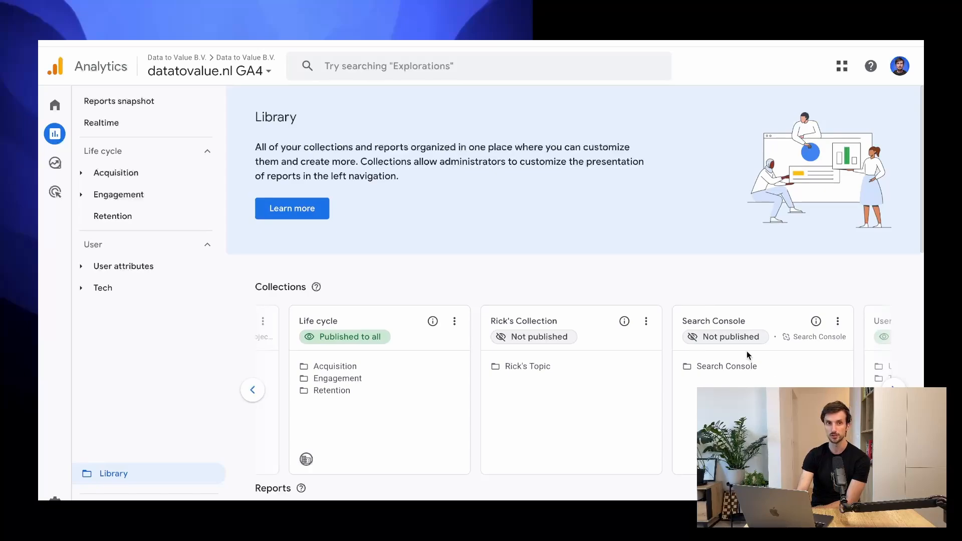
left_click(840, 320)
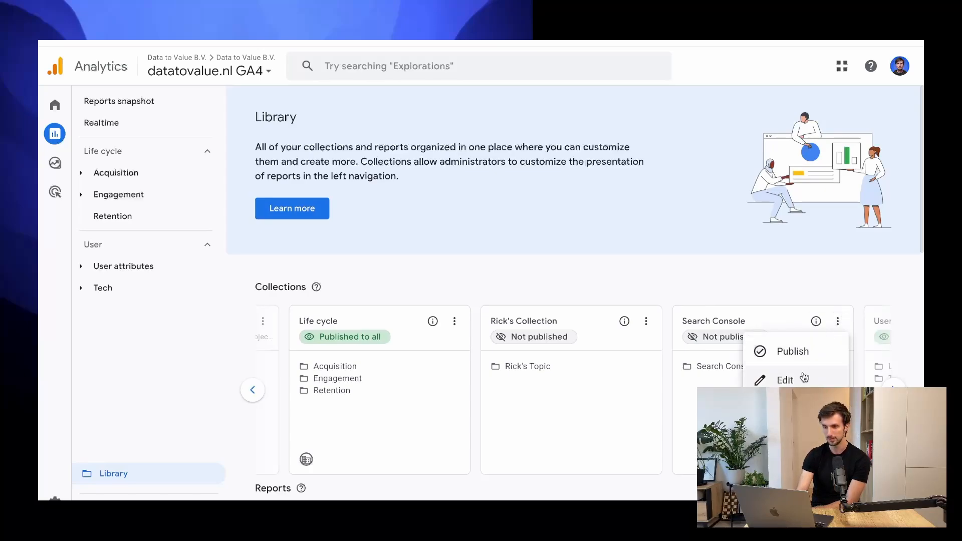
left_click(809, 346)
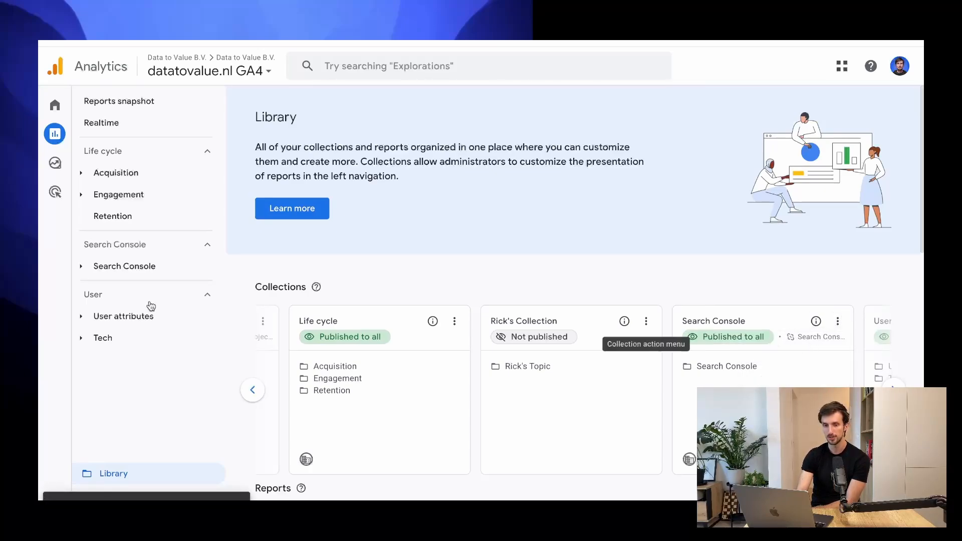
Open the Queries report in the published Search Console topic and review its chart and query table
left_click(116, 268)
left_click(139, 287)
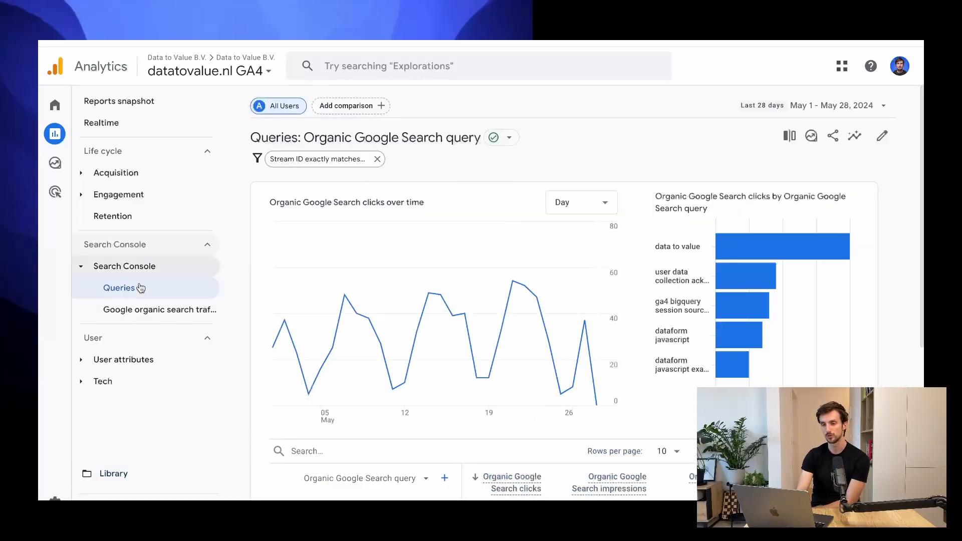
scroll(325, 396, "down", 3)
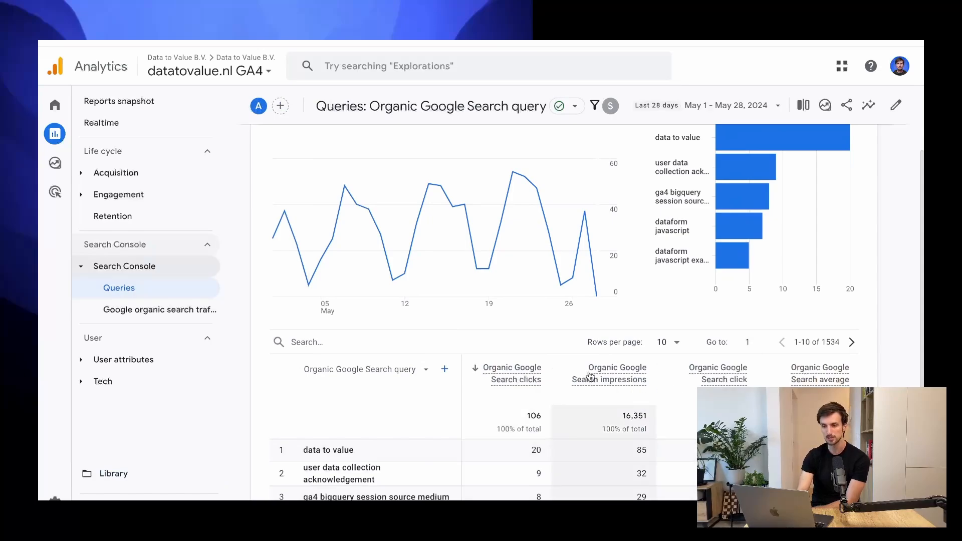
scroll(435, 351, "up", 3)
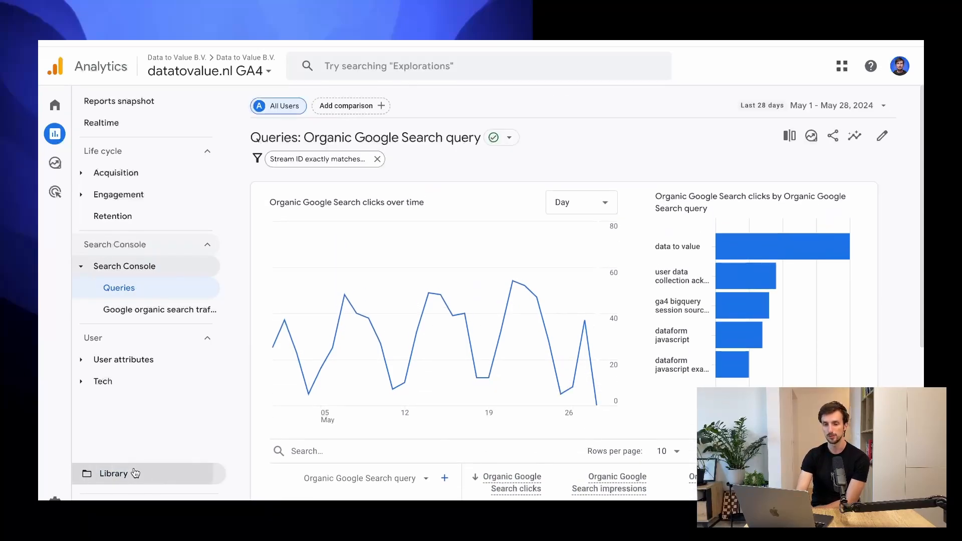
Check the library's list of reports, then open the Reports snapshot and review its current cards
left_click(113, 473)
scroll(441, 344, "down", 6)
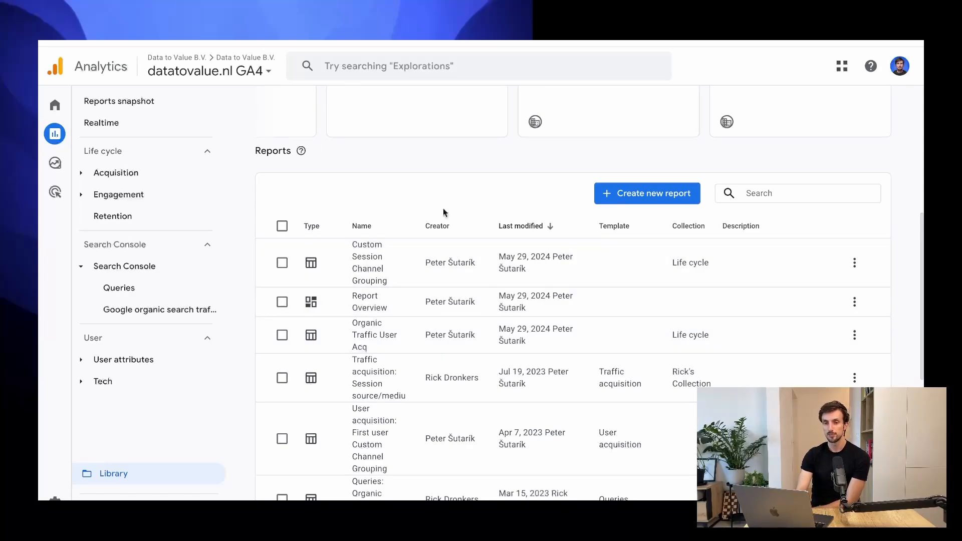
left_click(118, 103)
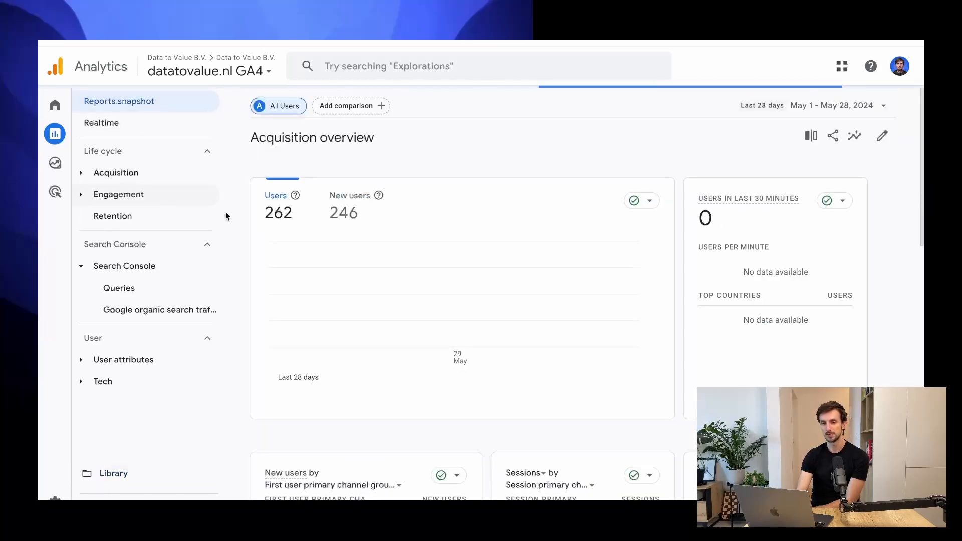
scroll(387, 266, "down", 4)
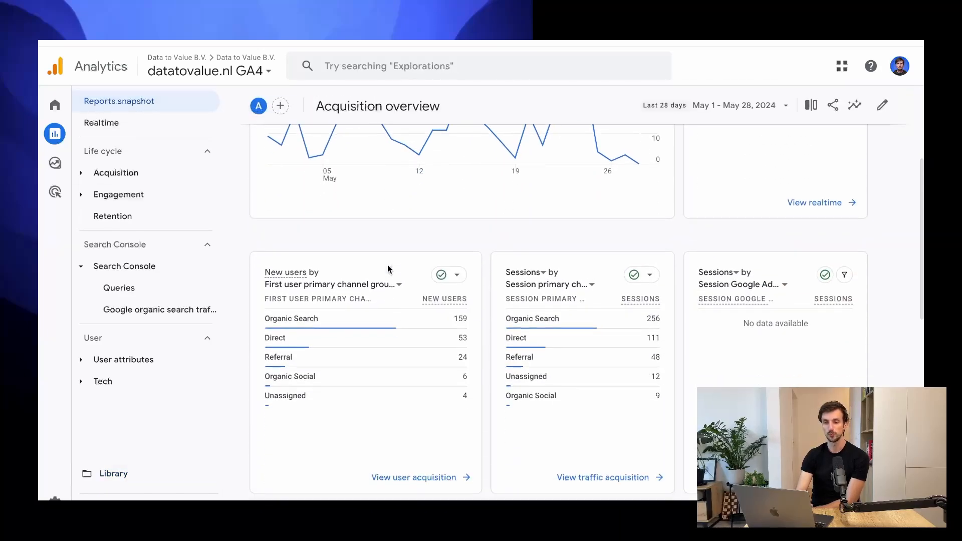
scroll(387, 266, "up", 4)
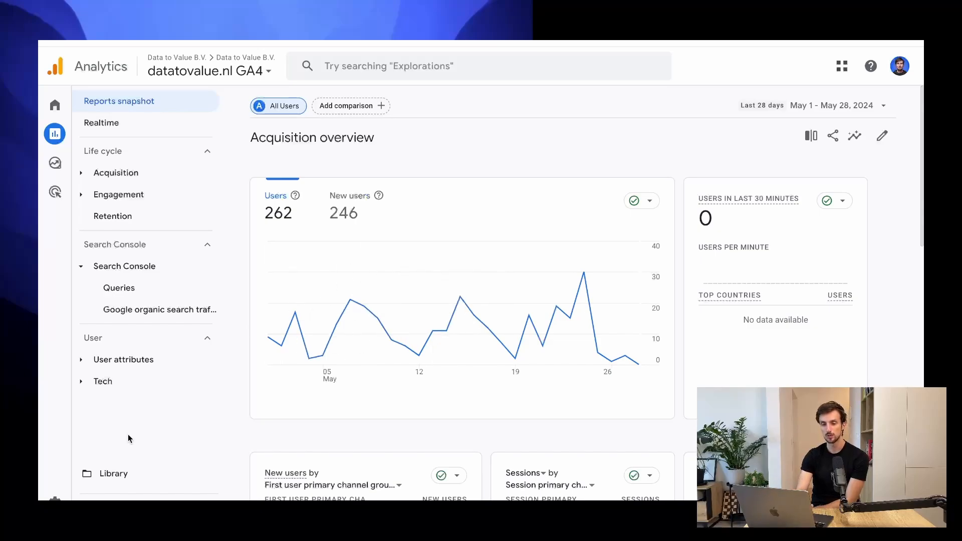
Return to the library and set the custom Report Overview as the Reports snapshot
left_click(131, 463)
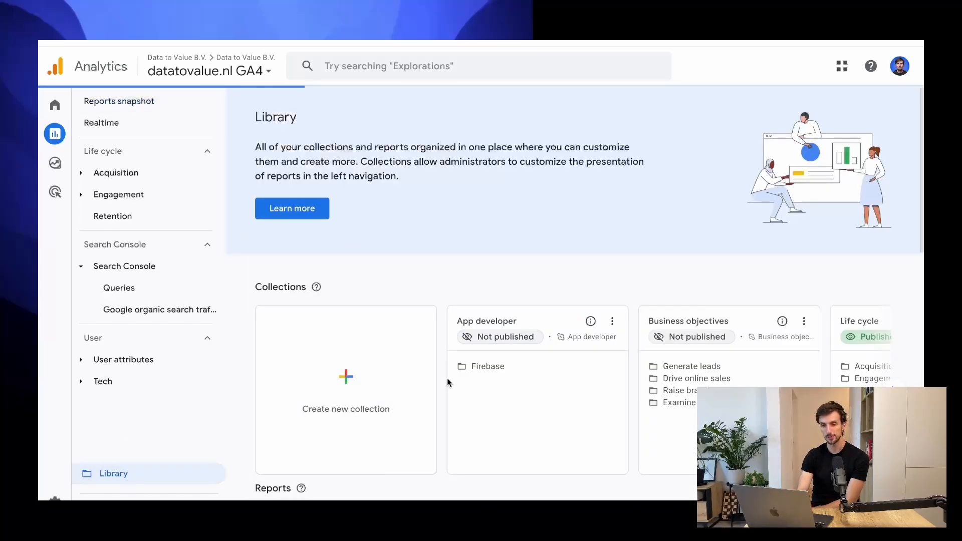
scroll(447, 378, "down", 5)
scroll(661, 304, "down", 3)
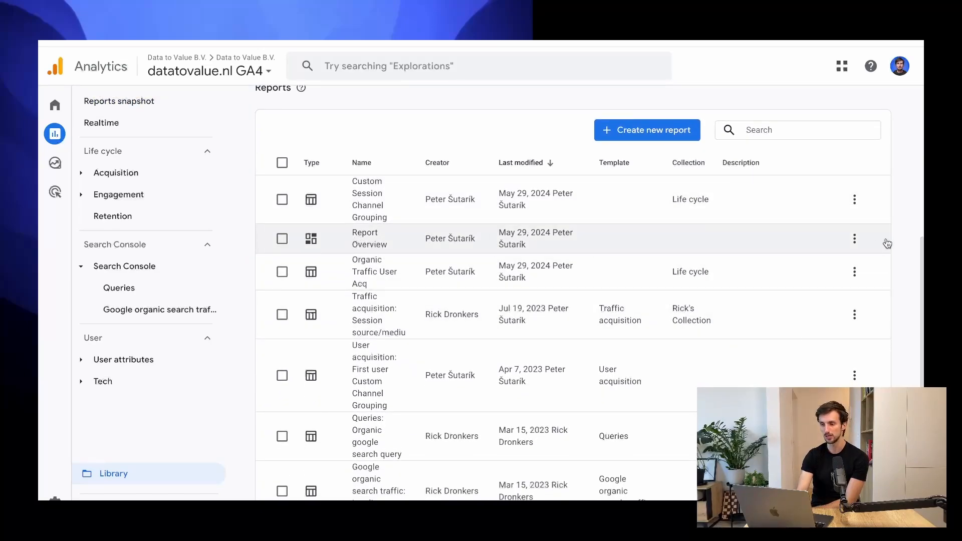
left_click(855, 238)
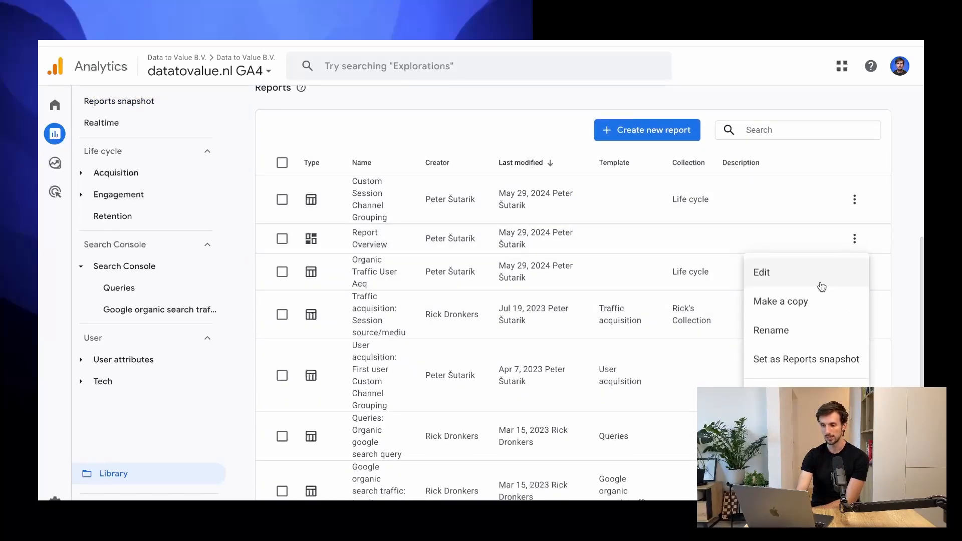
left_click(814, 365)
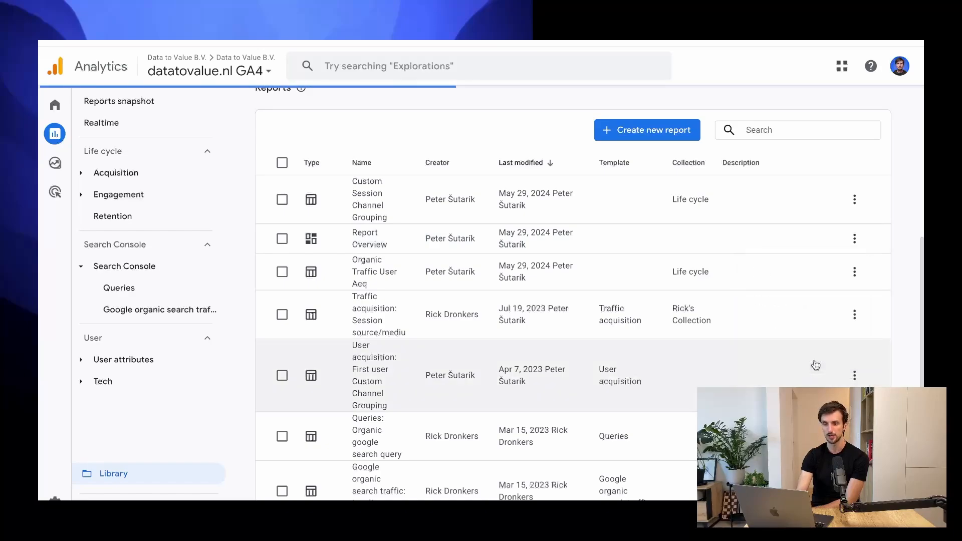
Open the Reports snapshot and review the cards of the newly assigned overview report
left_click(148, 100)
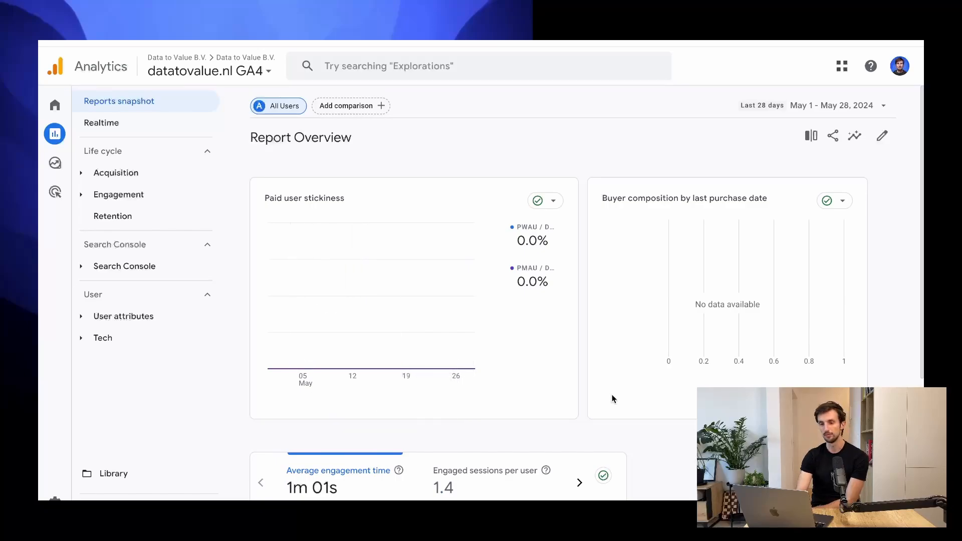
scroll(491, 359, "down", 3)
scroll(492, 361, "up", 3)
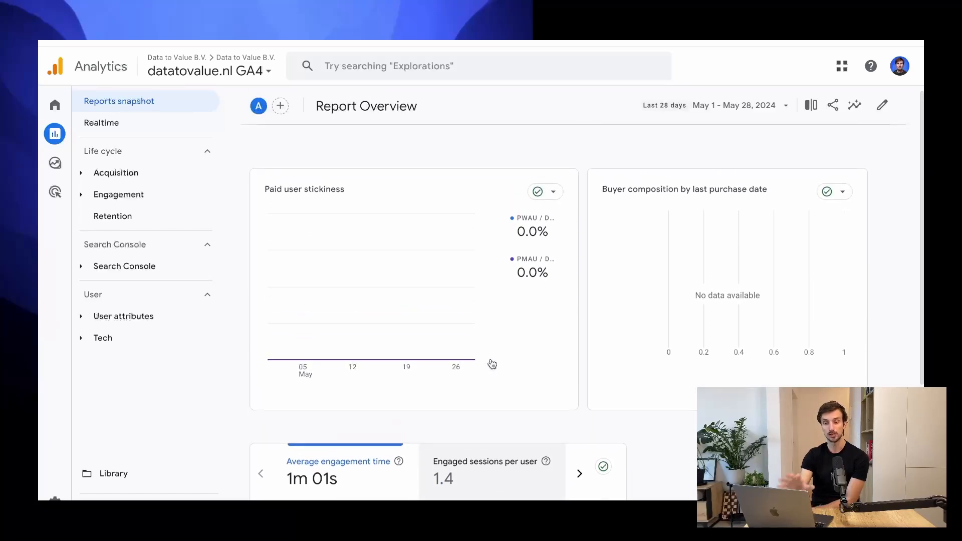
scroll(492, 363, "up", 1)
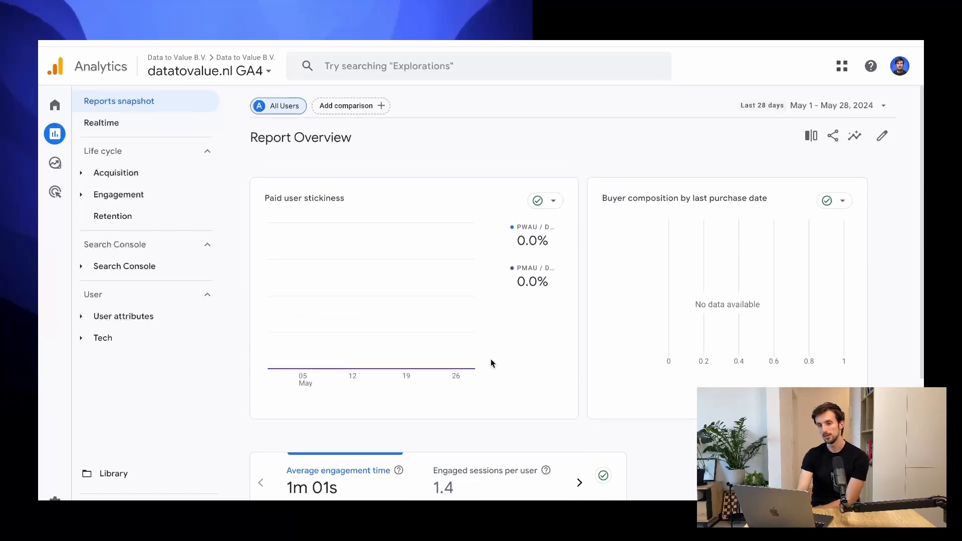
mouse_move(472, 360)
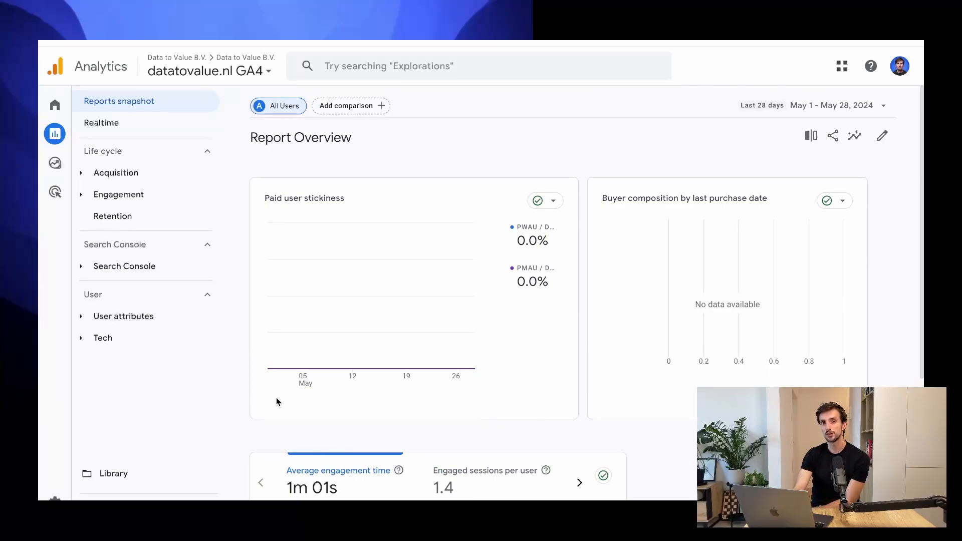
Start a new Funnel exploration and save it as a library report named "Funnel - Funnel exploration"
left_click(60, 161)
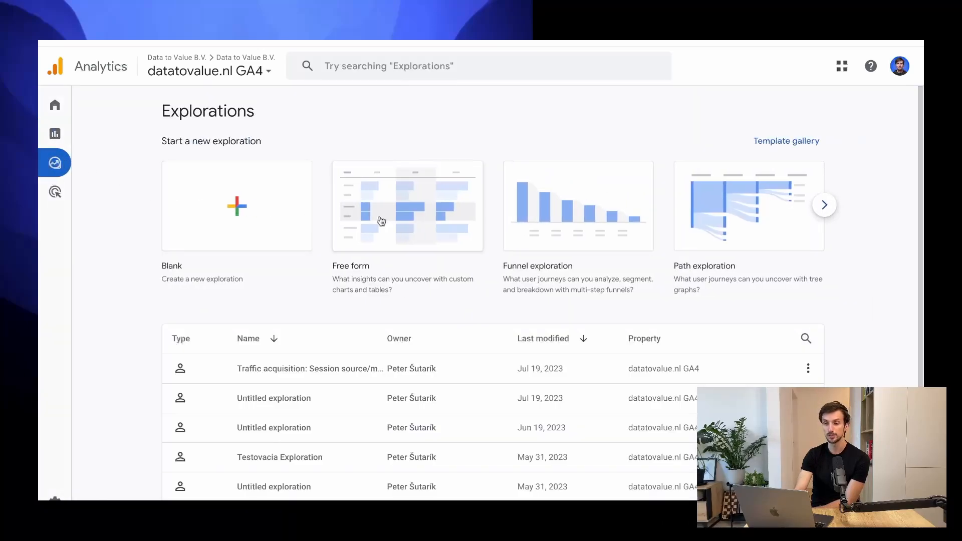
left_click(587, 211)
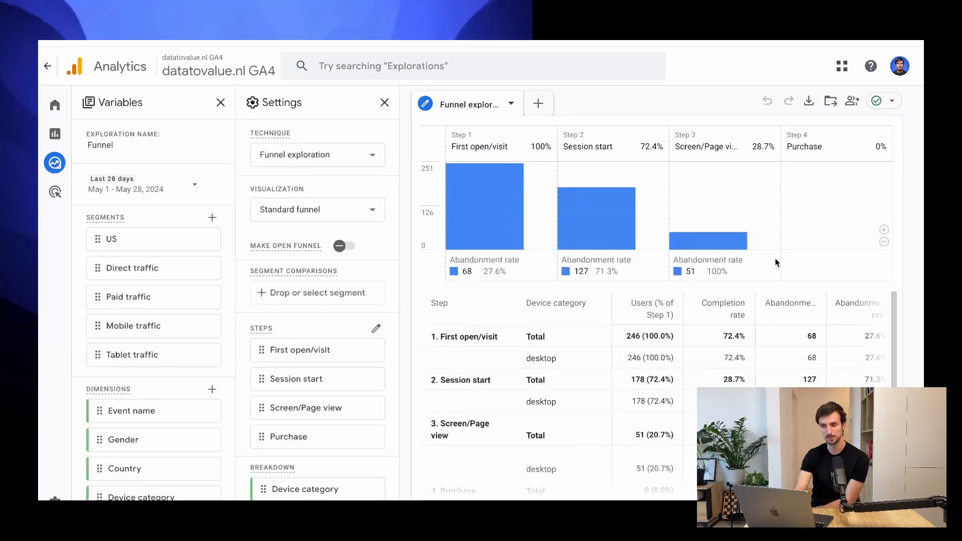
left_click(831, 106)
left_click(473, 251)
double_click(447, 248)
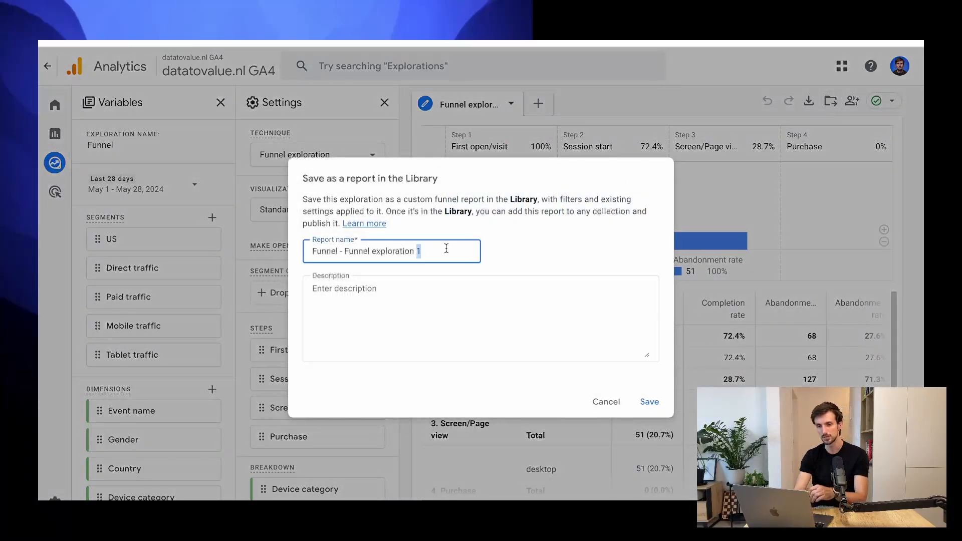
key("BackSpace")
key("BackSpace")
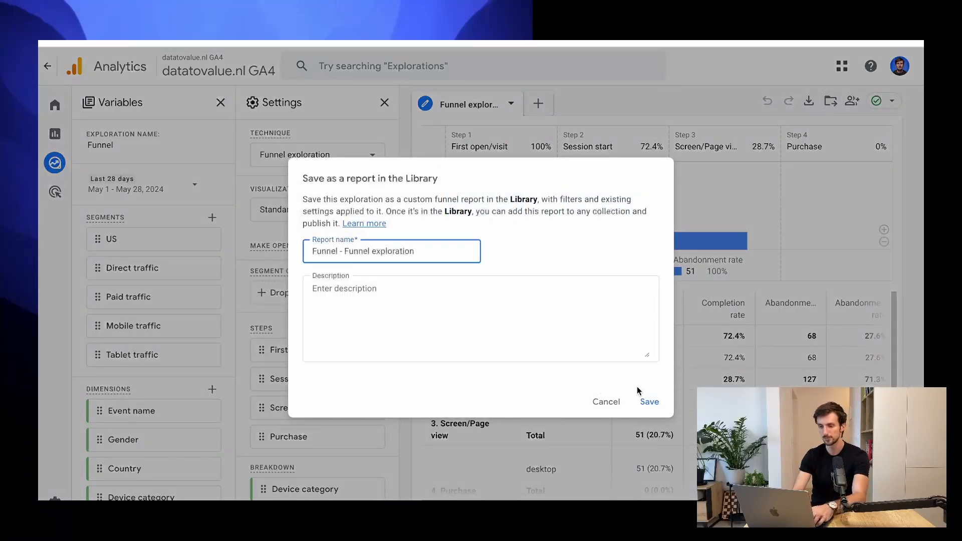
left_click(649, 402)
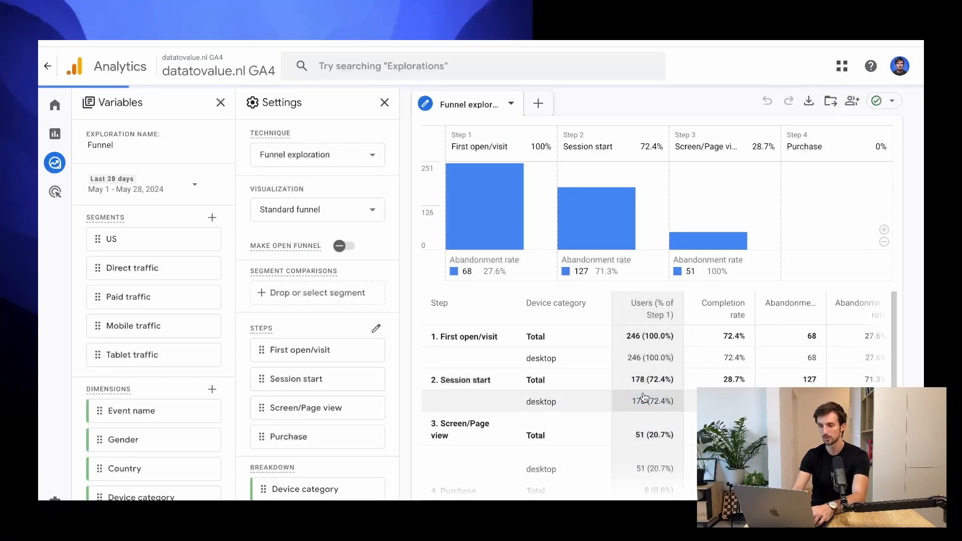
Go back to the reports library and open the Life cycle collection for editing
left_click(52, 133)
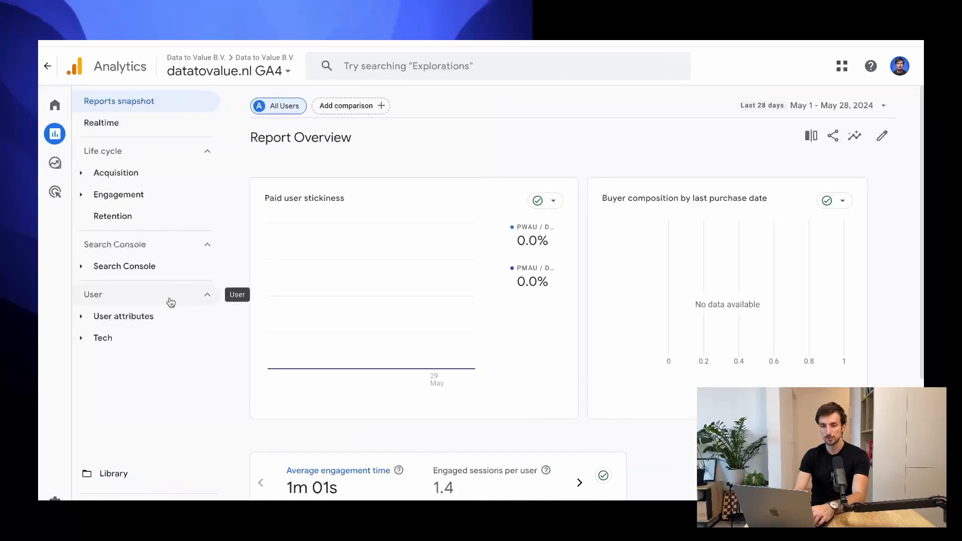
left_click(123, 473)
scroll(470, 355, "down", 2)
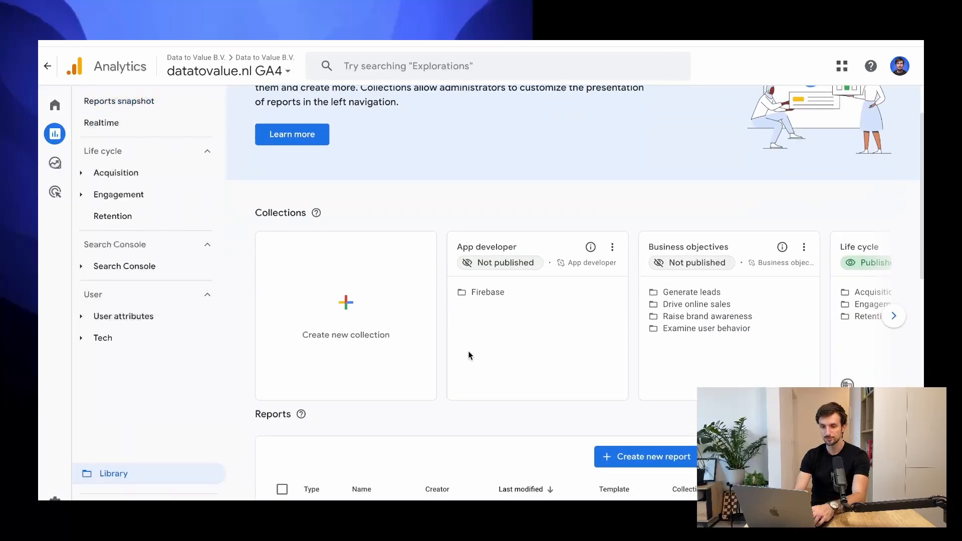
scroll(469, 355, "down", 3)
scroll(618, 288, "up", 2)
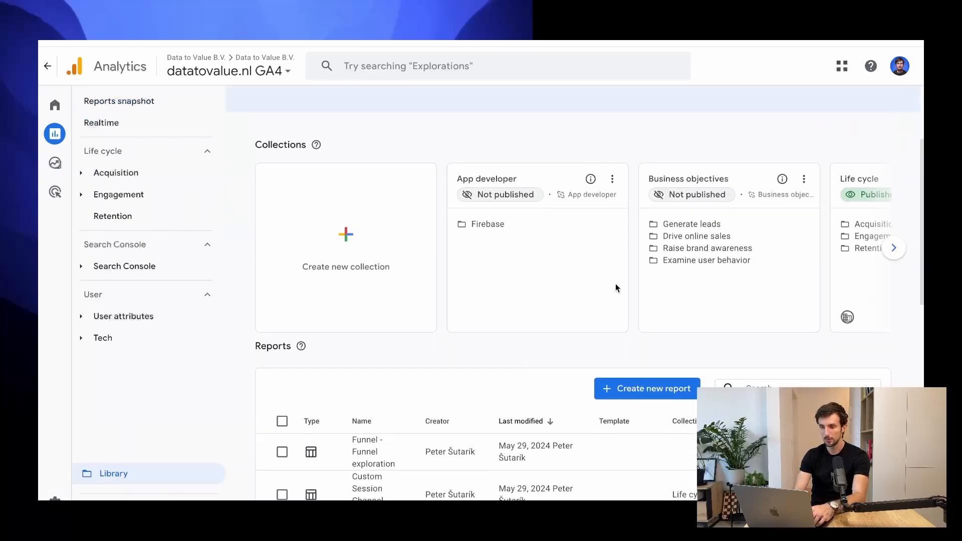
left_click(895, 247)
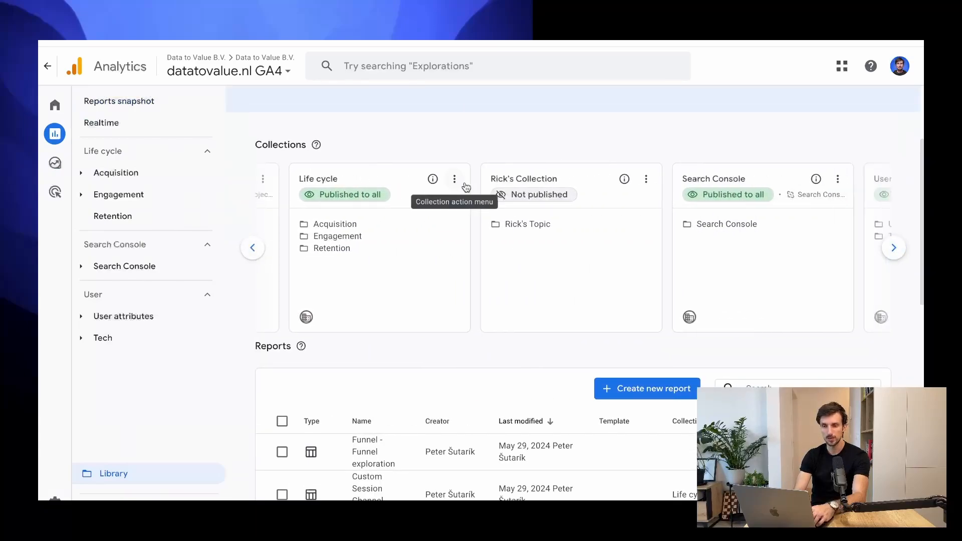
left_click(461, 184)
left_click(471, 238)
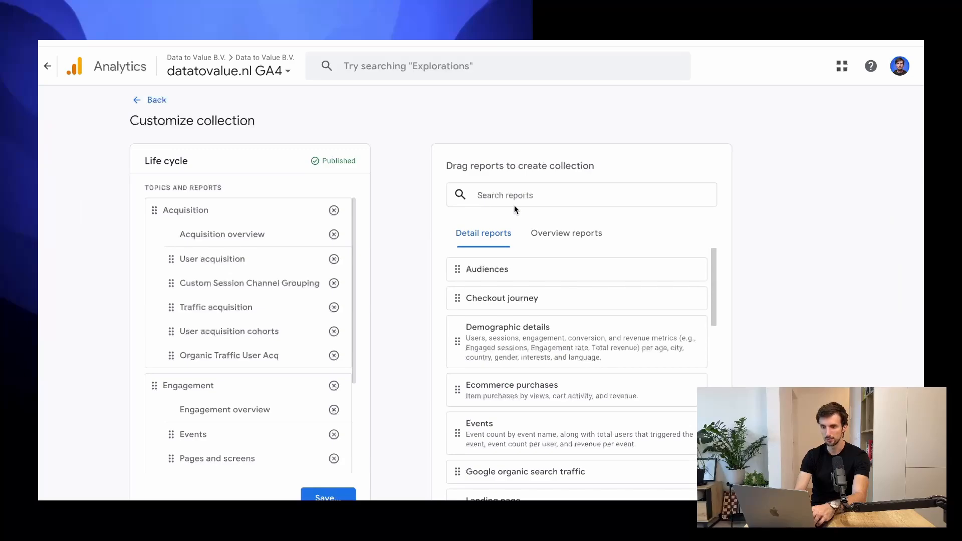
Search the detail reports for "funne", add Funnel - Funnel exploration to the end of the Acquisition topic and save to the current collection
left_click(517, 199)
type("funne")
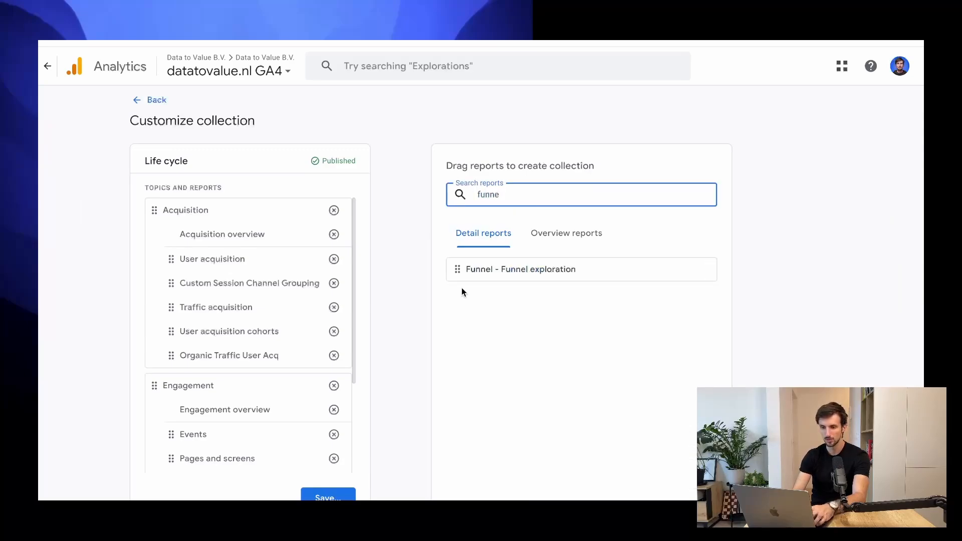
left_click_drag(457, 270, 218, 391)
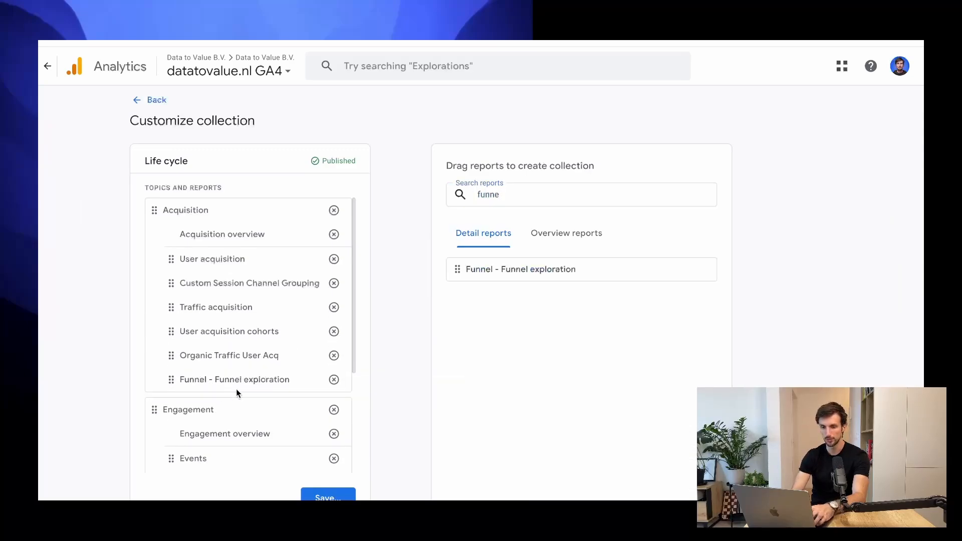
left_click(329, 496)
left_click(357, 434)
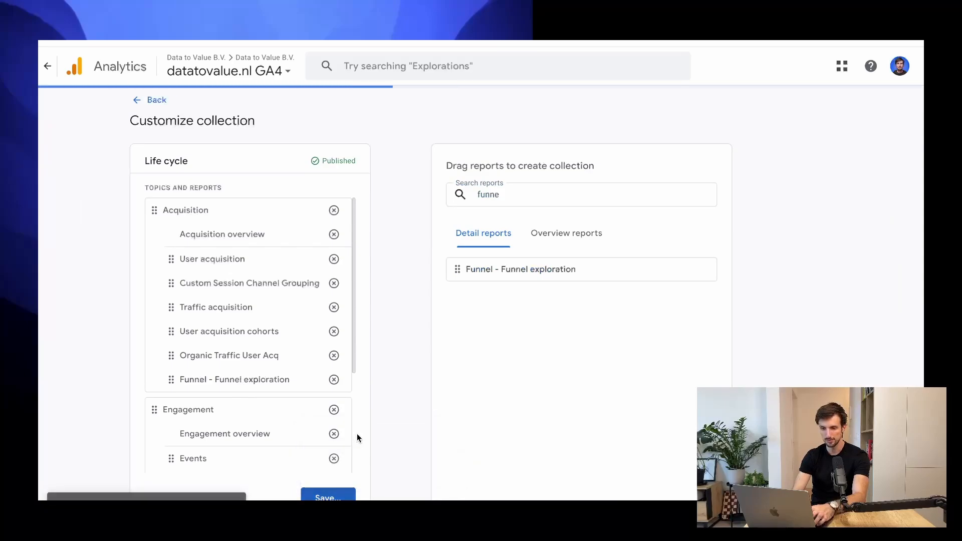
Leave the collection editor, open the Funnel - Funnel exploration report under Acquisition and review its funnel chart and table
left_click(147, 100)
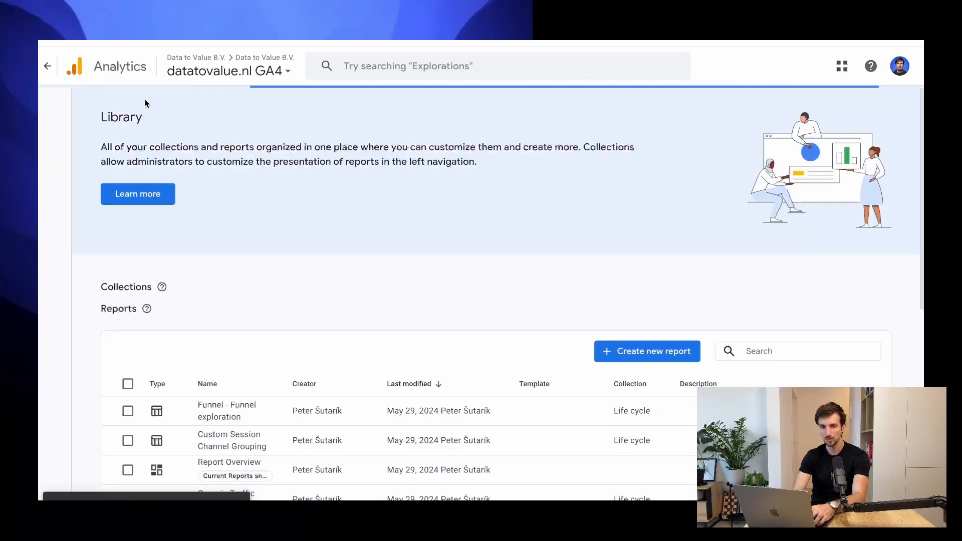
left_click(140, 171)
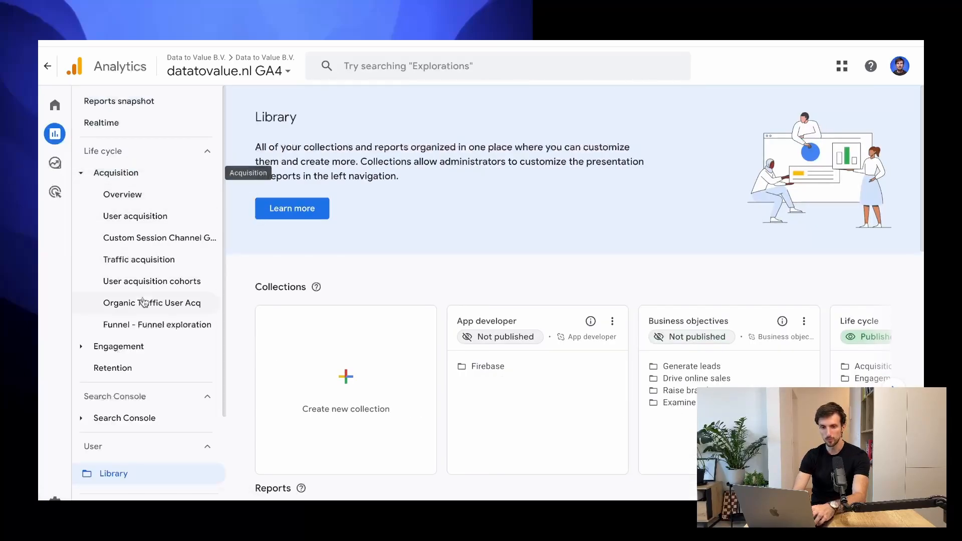
left_click(145, 325)
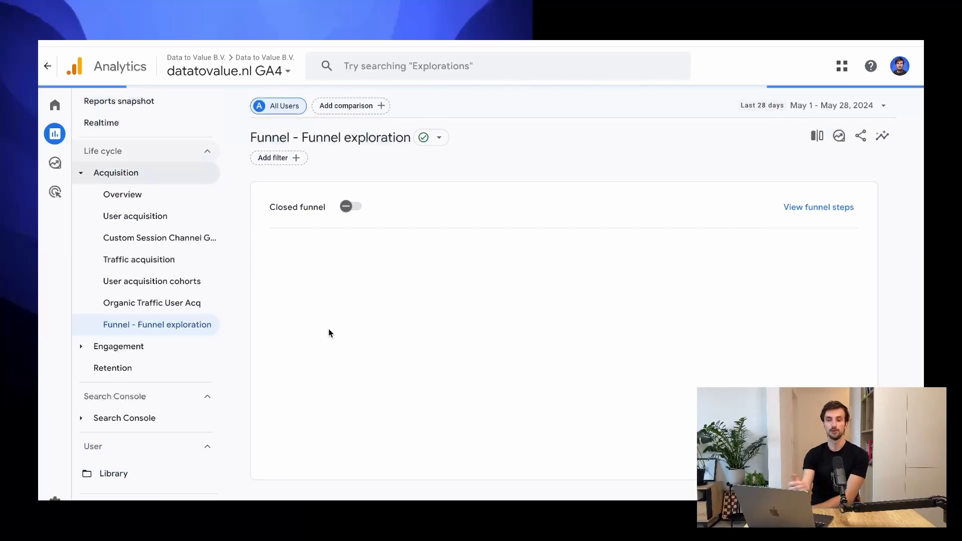
scroll(329, 332, "down", 3)
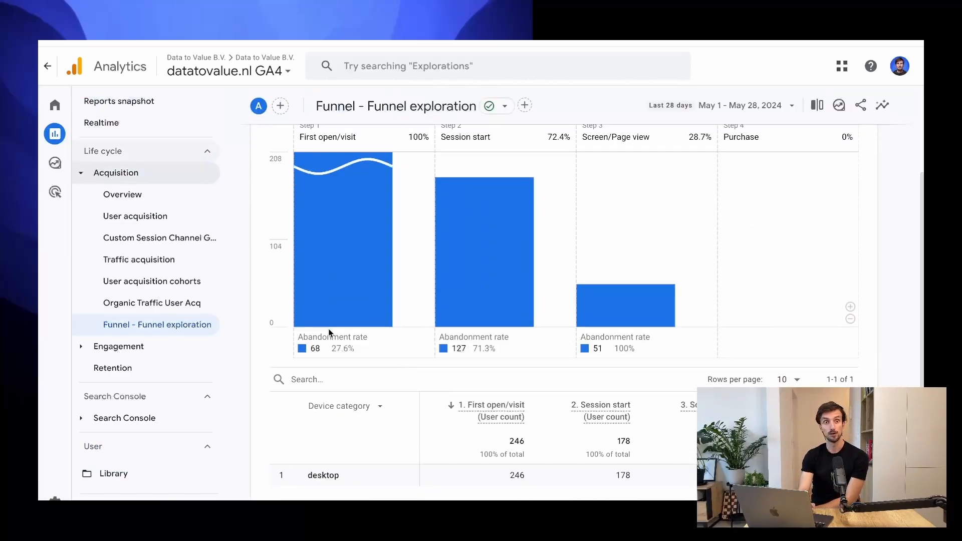
scroll(329, 332, "up", 1)
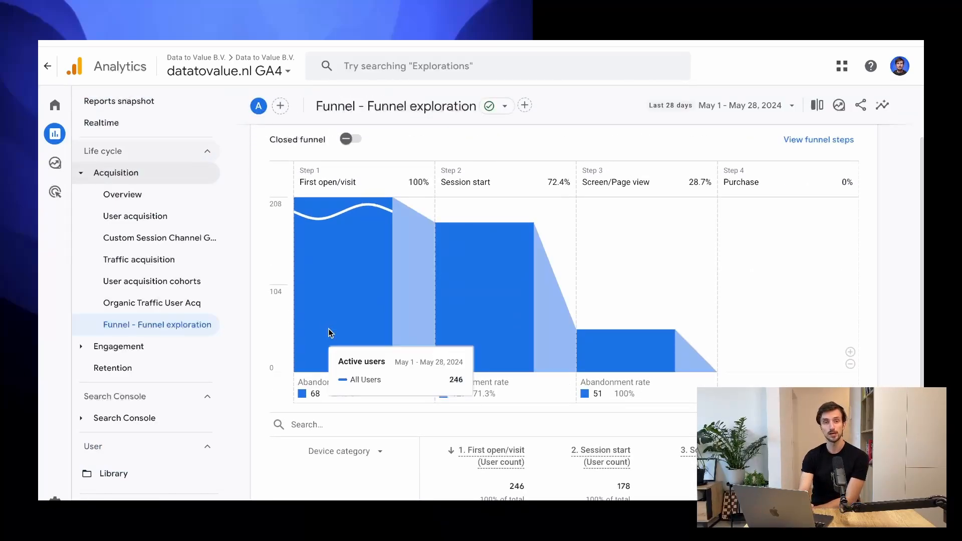